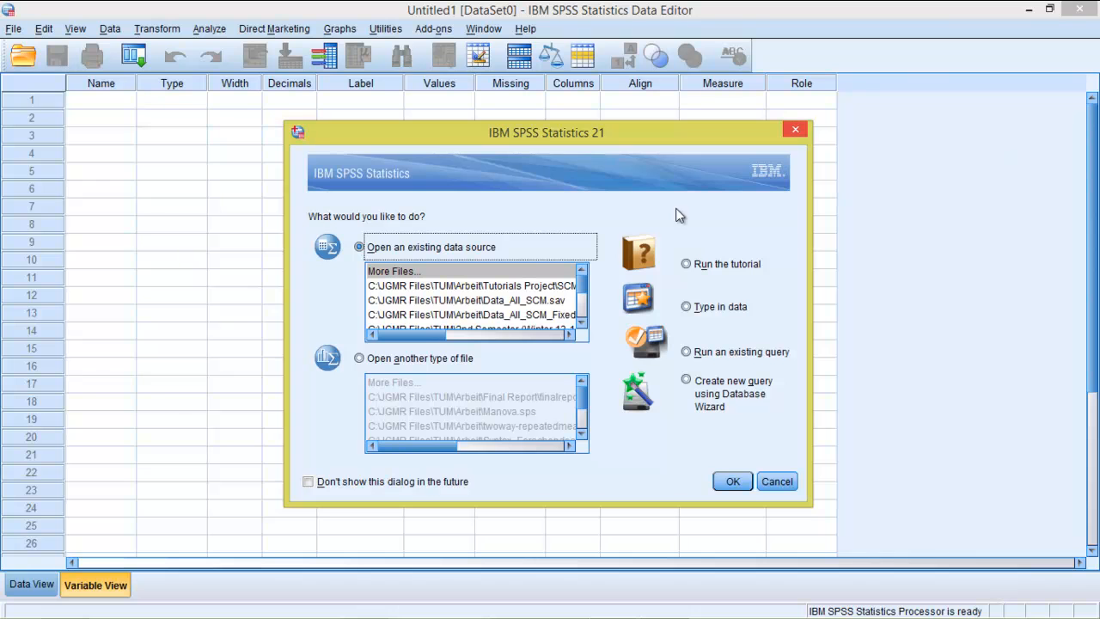
Step: Start a blank dataset with the Type in data option and look at its data and variable views
{"action": "left_click", "coordinate": [687, 307]}
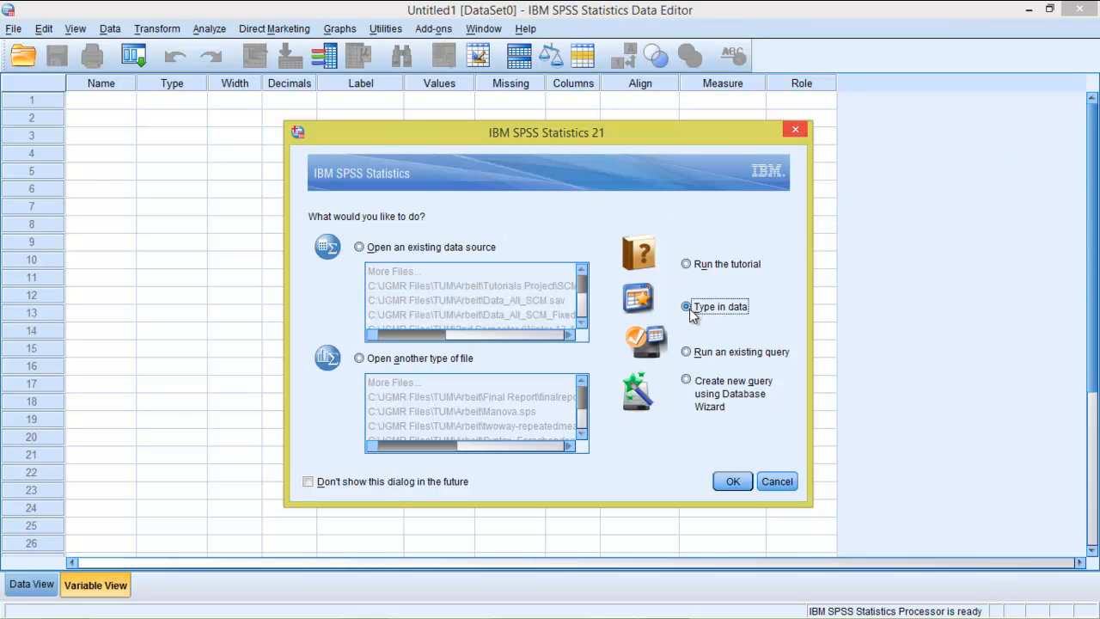
{"action": "left_click", "coordinate": [732, 482]}
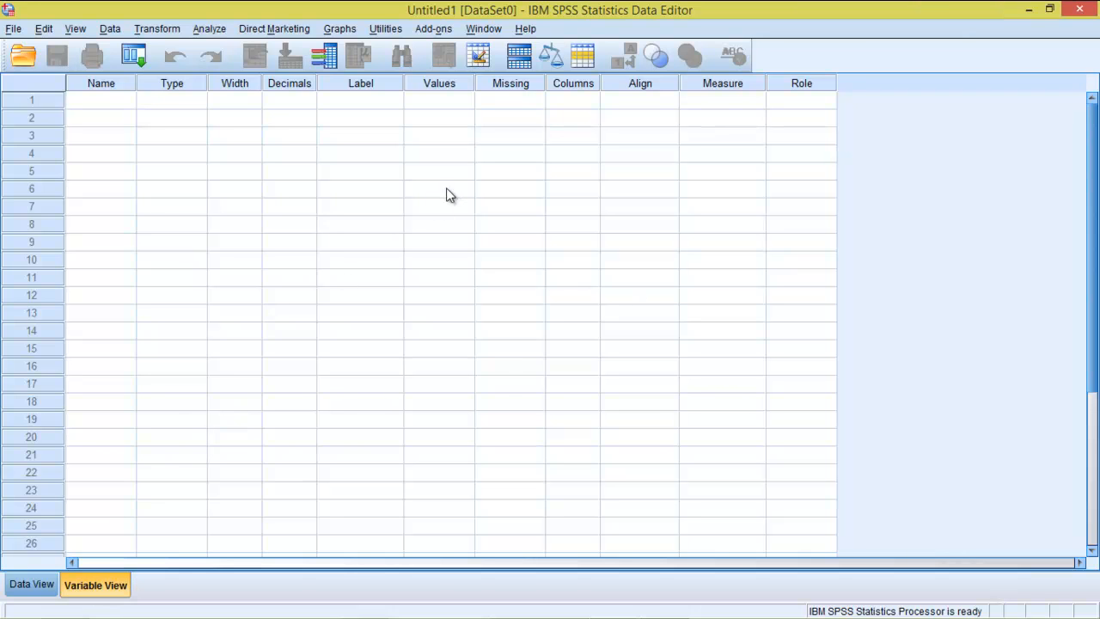
{"action": "left_click", "coordinate": [33, 584]}
{"action": "key", "text": "ctrl+t"}
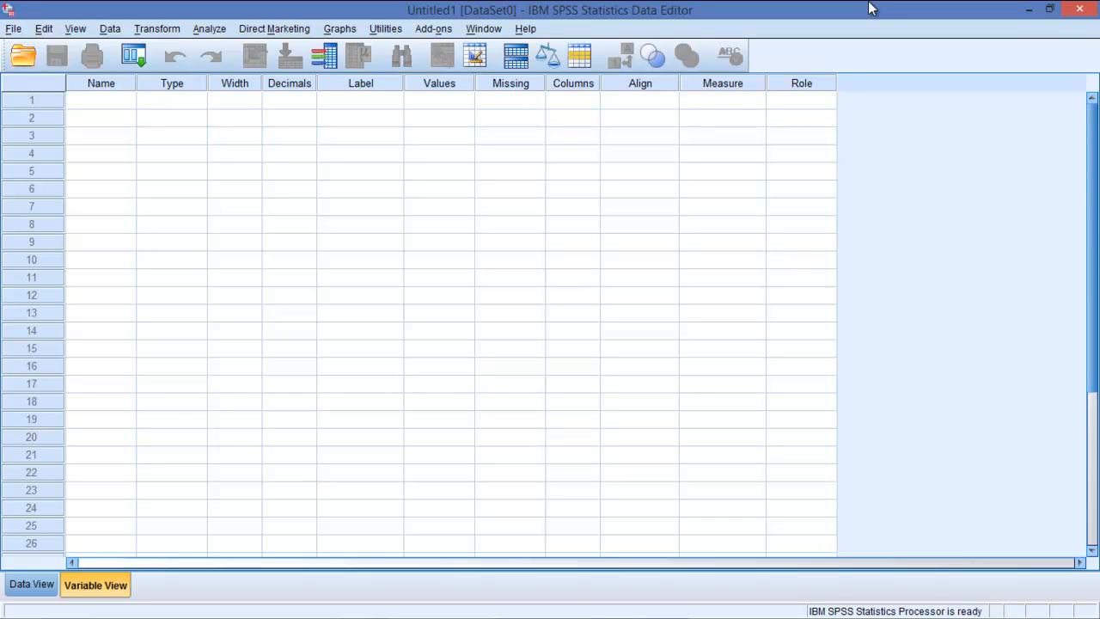
{"action": "left_click", "coordinate": [871, 8]}
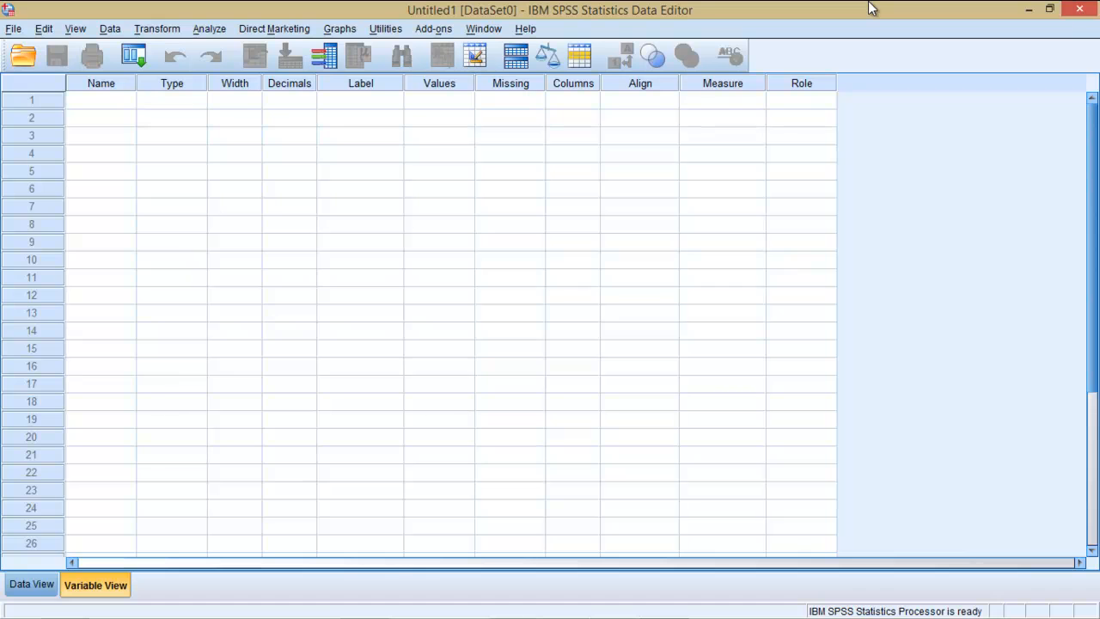
Step: Define the first variable in the variable list with the name Gender
{"action": "left_click", "coordinate": [103, 102]}
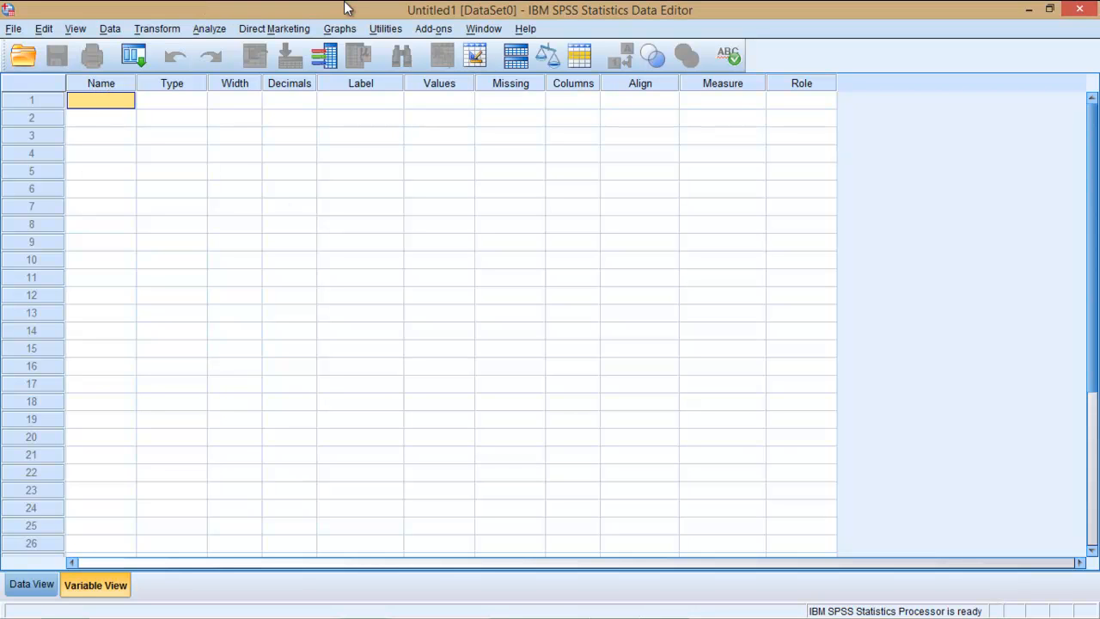
{"action": "type", "text": "Gen"}
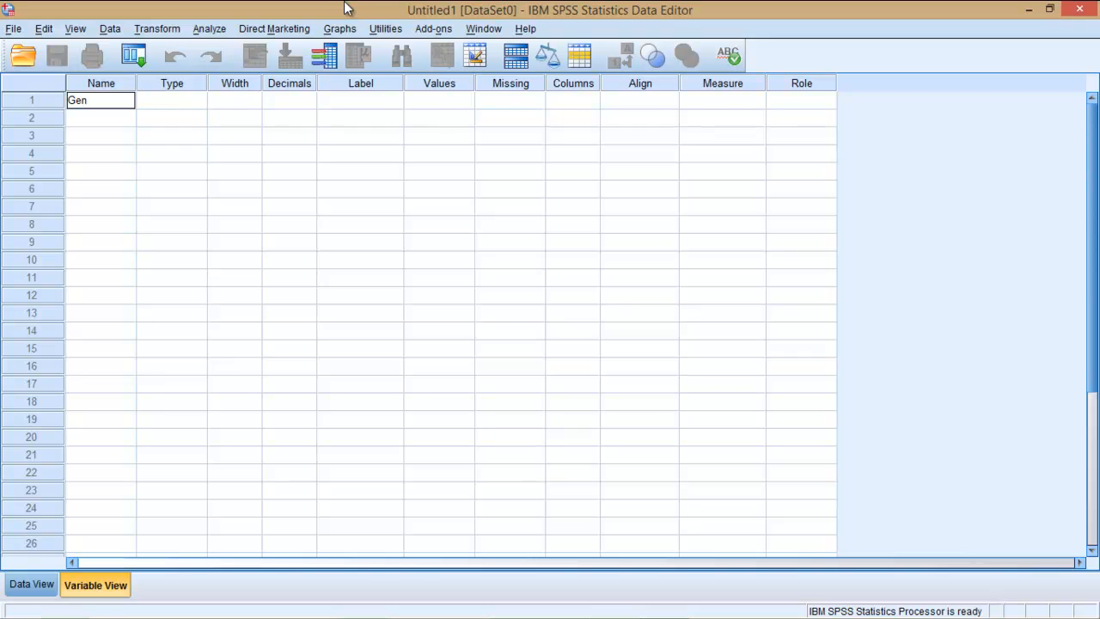
{"action": "type", "text": "eder"}
{"action": "key", "text": "Return"}
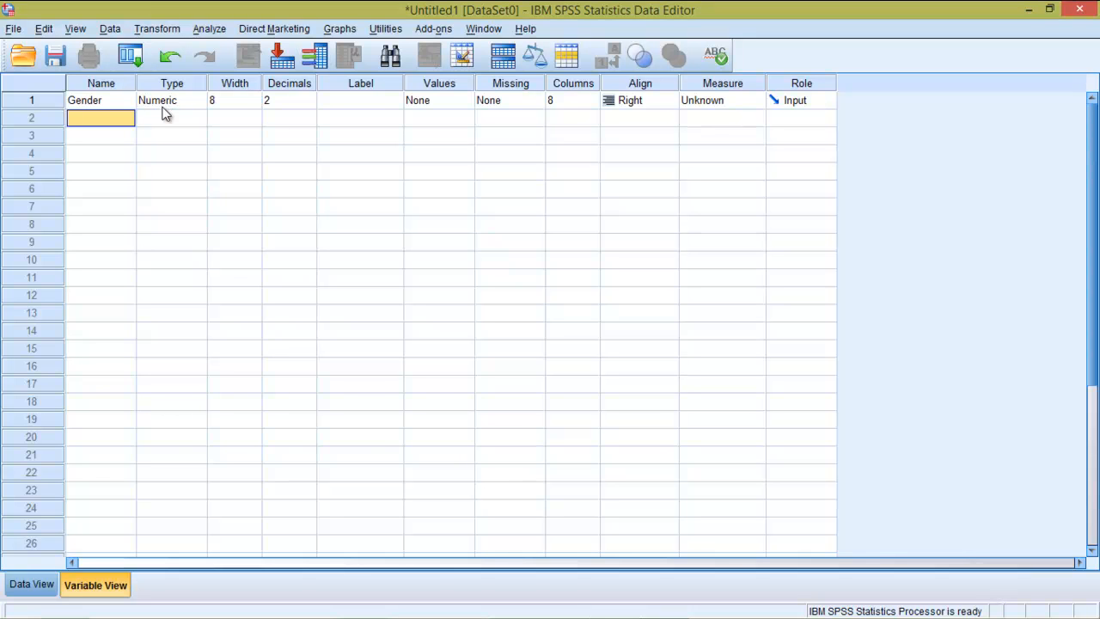
Step: Review the variable type options for Gender and keep Numeric as its type
{"action": "left_click", "coordinate": [93, 102]}
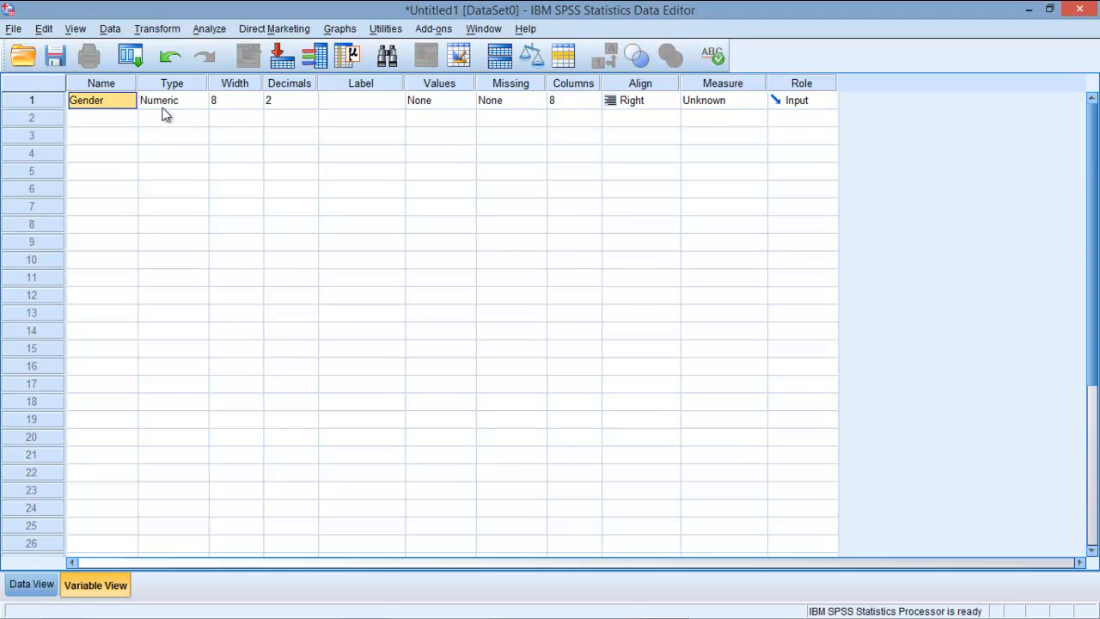
{"action": "left_click", "coordinate": [159, 101]}
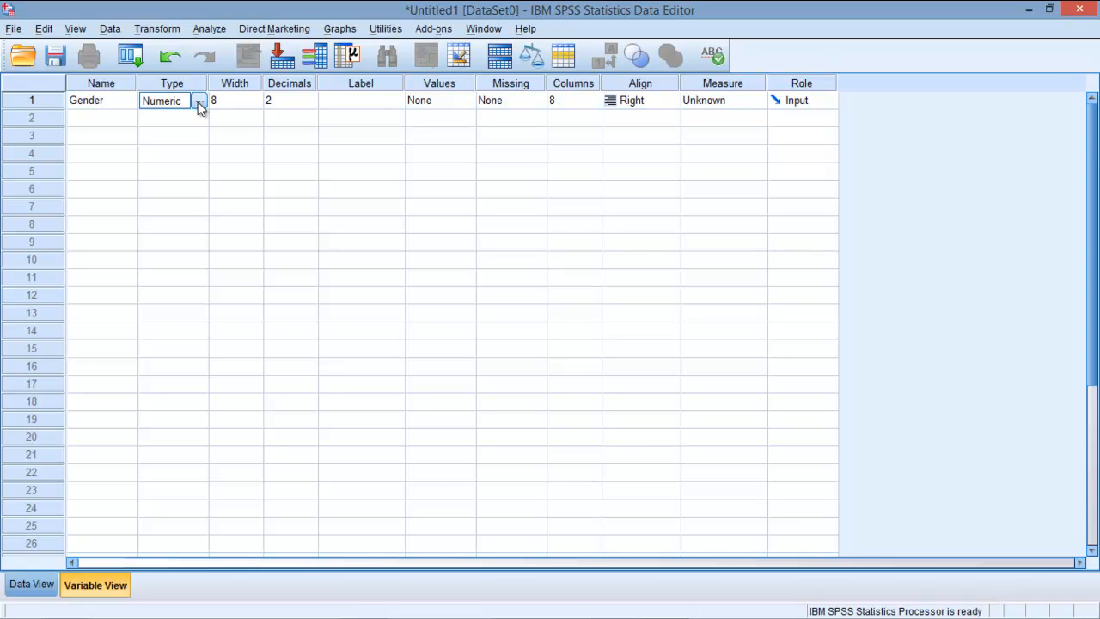
{"action": "left_click", "coordinate": [198, 103]}
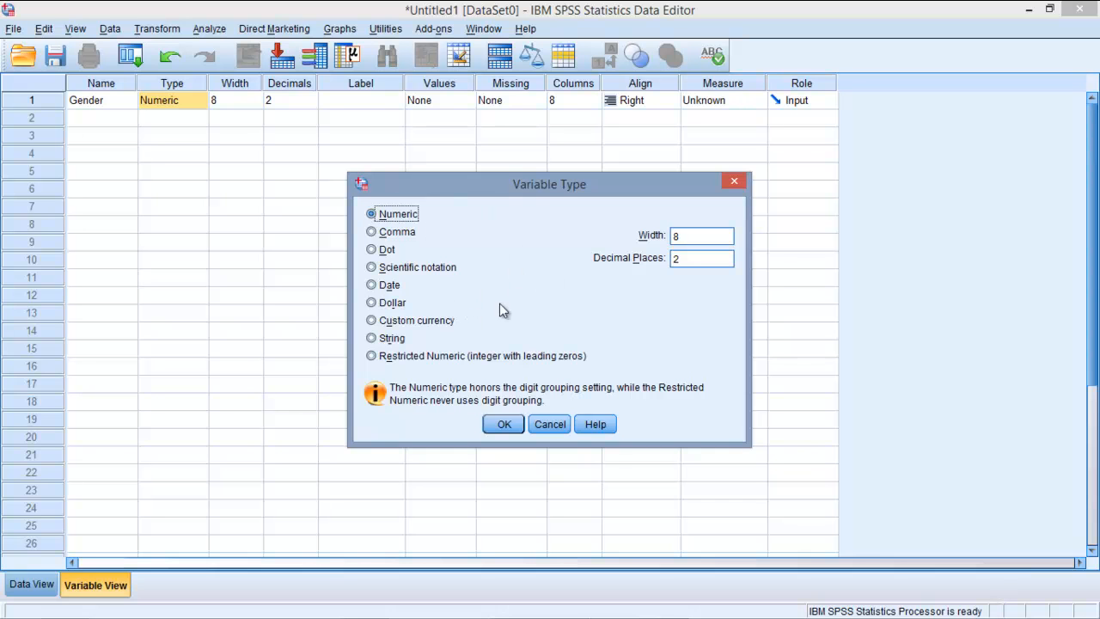
{"action": "left_click", "coordinate": [504, 424]}
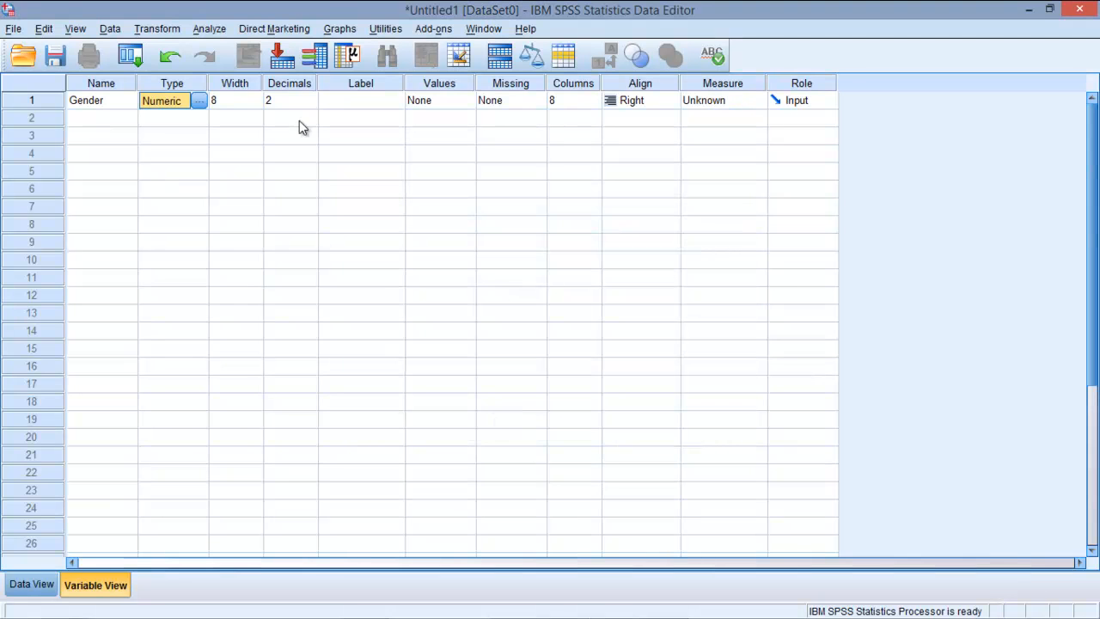
Step: Check Gender's width setting and compare it with how the variable's column appears in the data sheet
{"action": "left_click", "coordinate": [233, 101]}
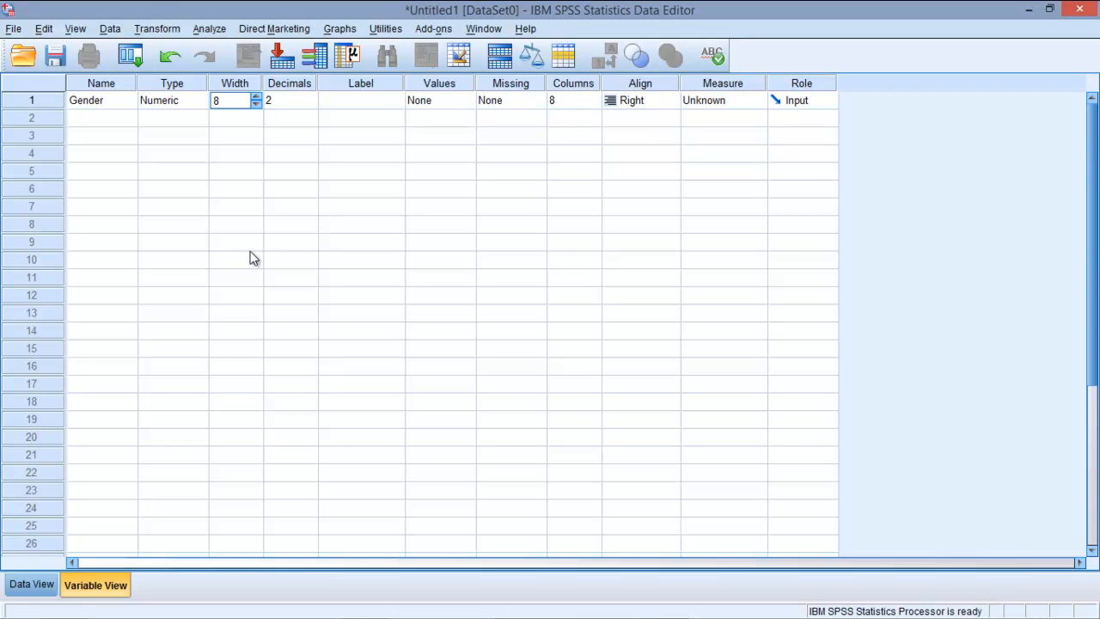
{"action": "left_click", "coordinate": [32, 583]}
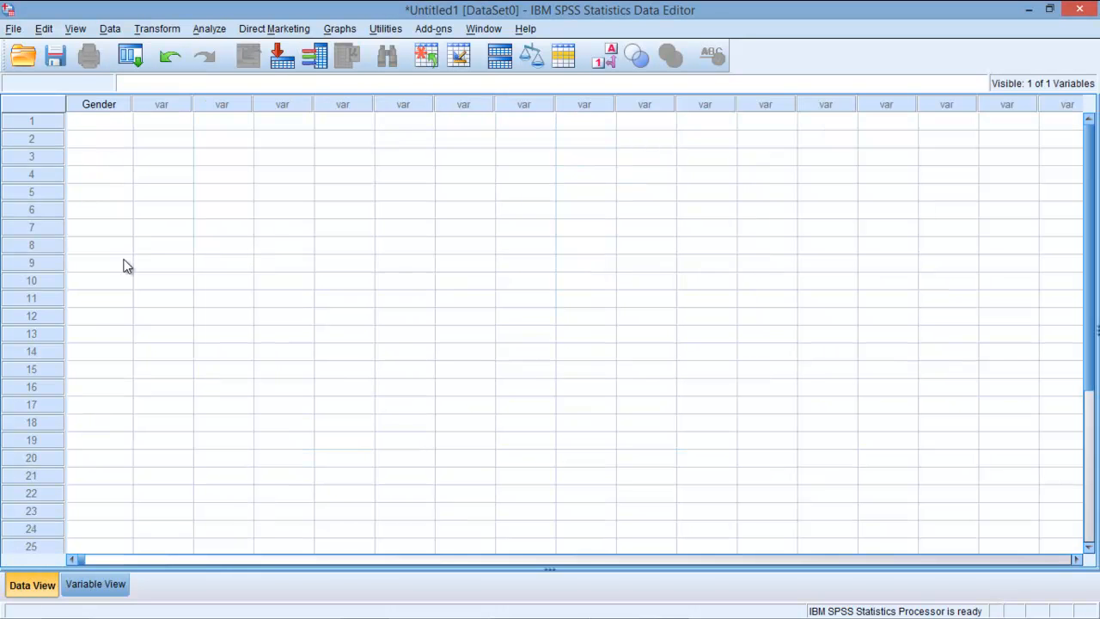
{"action": "left_click", "coordinate": [118, 583]}
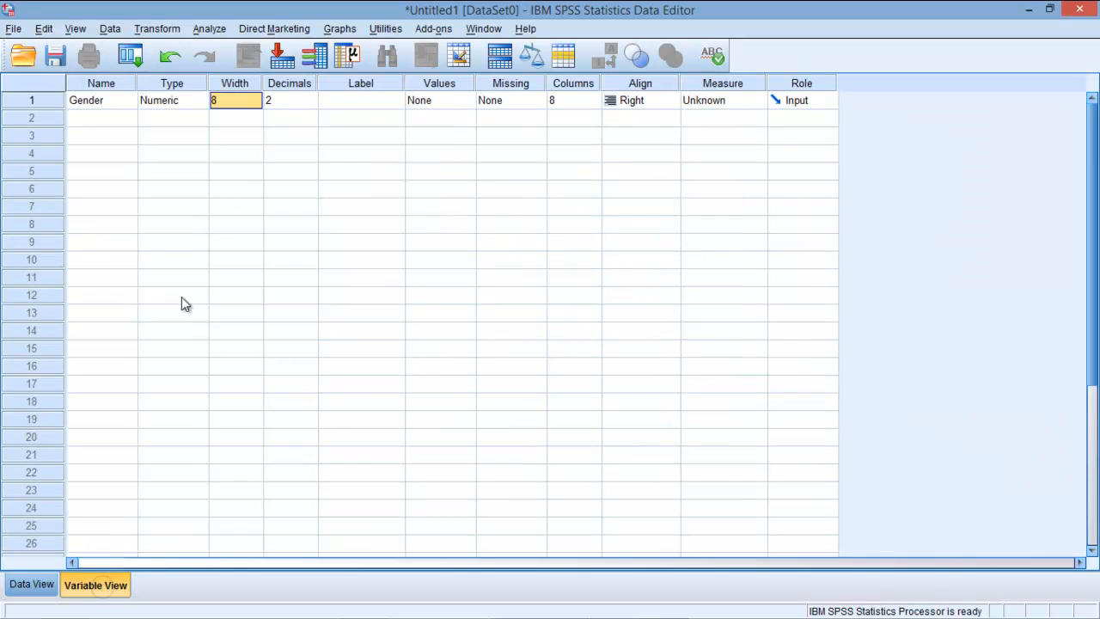
{"action": "left_click", "coordinate": [32, 584]}
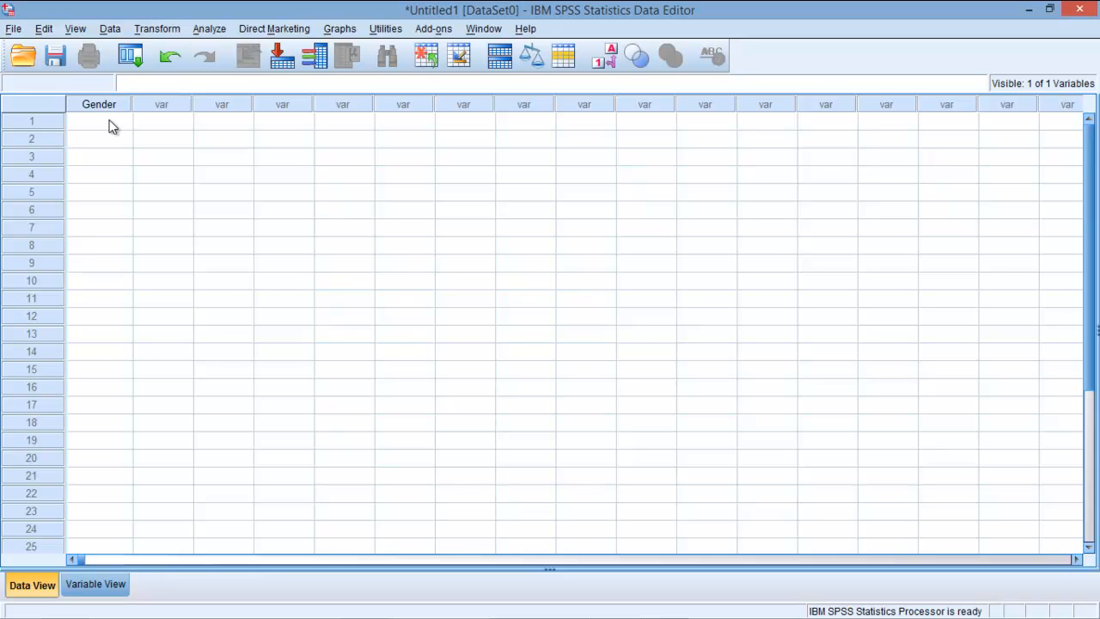
{"action": "left_click", "coordinate": [95, 585]}
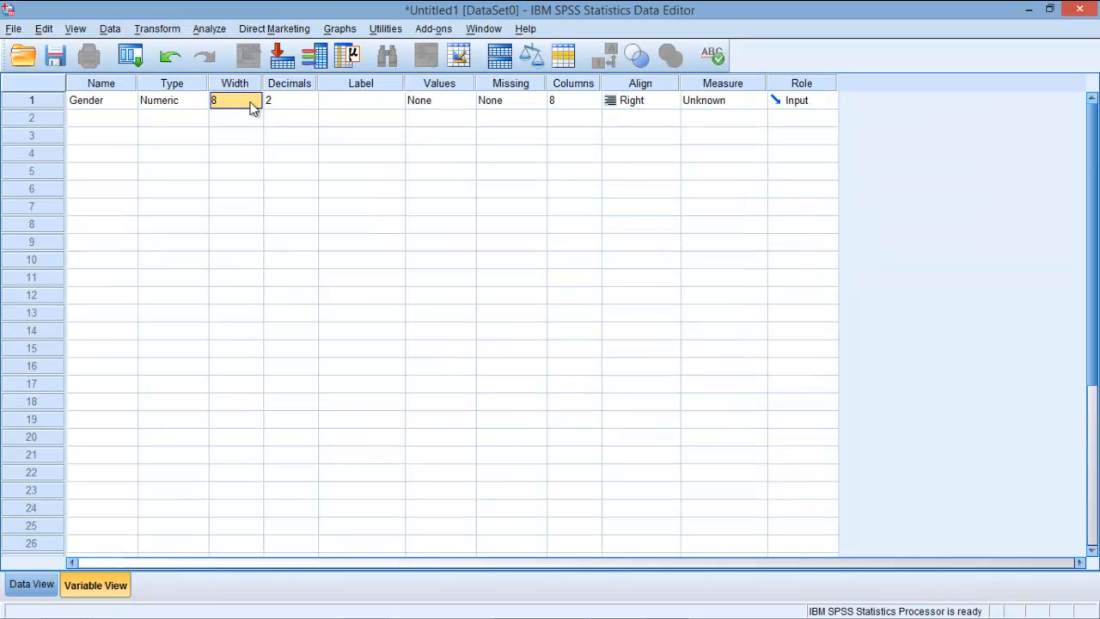
Step: Set the number of decimals for the Gender variable to 0
{"action": "left_click", "coordinate": [290, 106]}
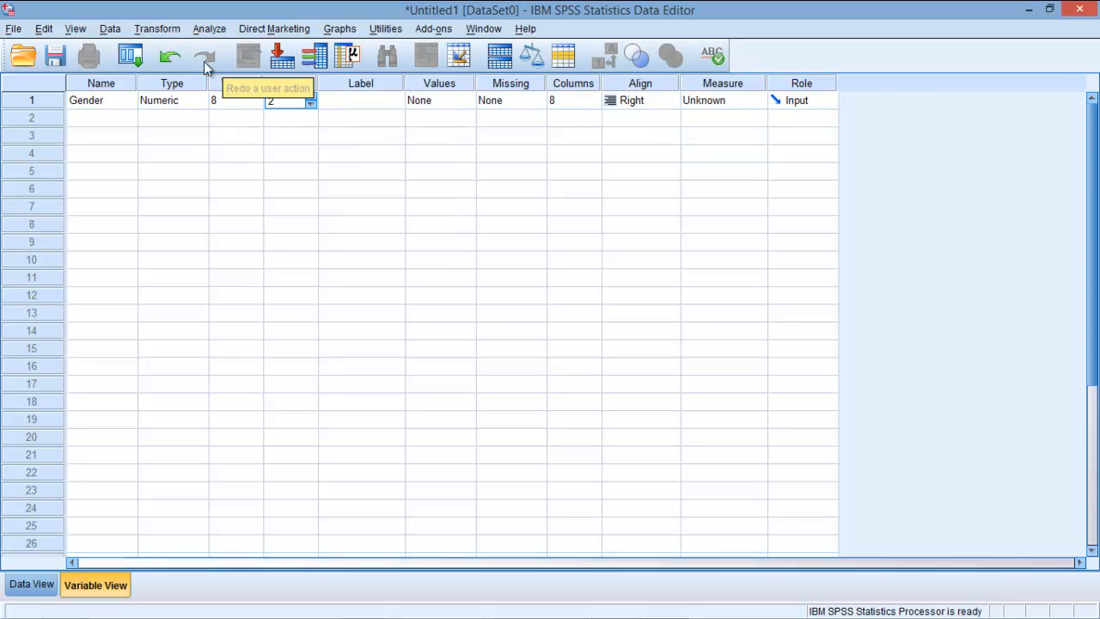
{"action": "left_click", "coordinate": [312, 104]}
{"action": "left_click", "coordinate": [311, 104]}
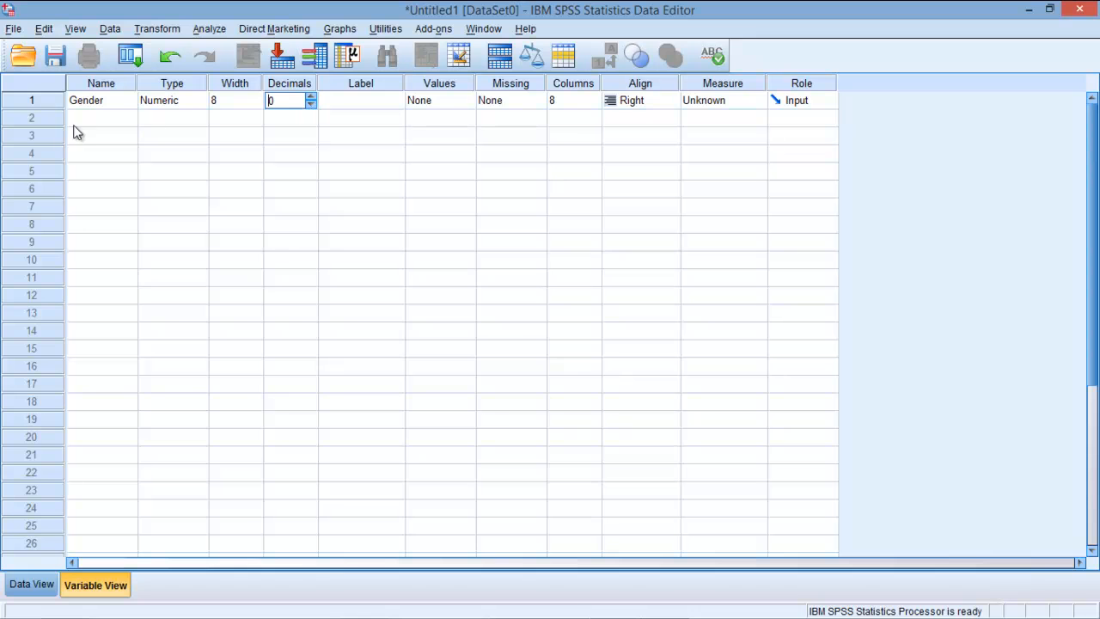
{"action": "left_click", "coordinate": [356, 105]}
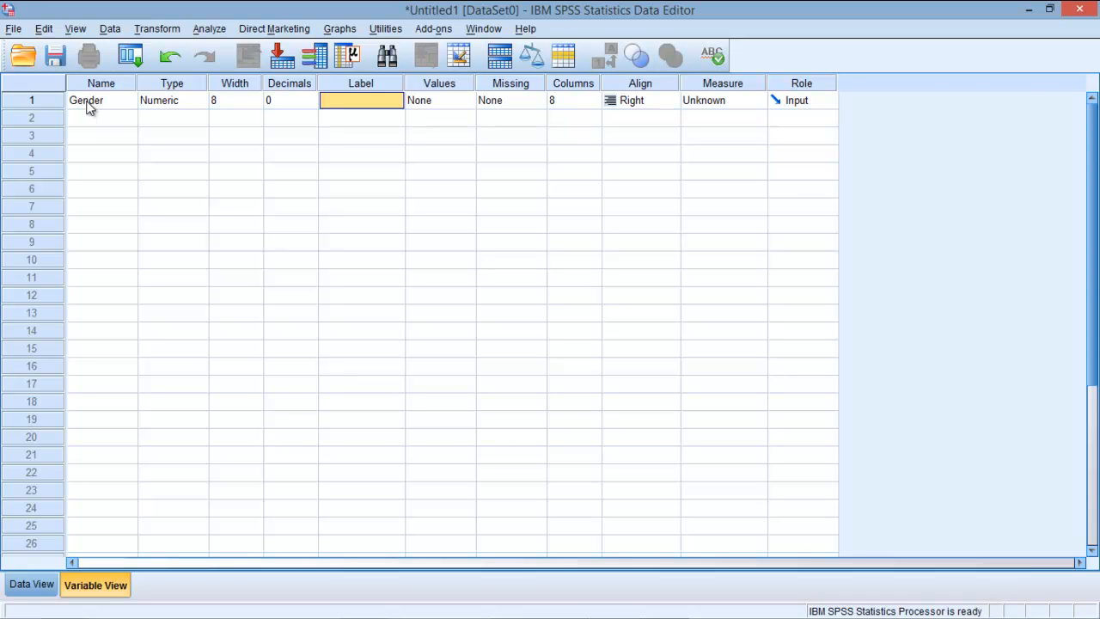
Step: Add a value label to the Gender variable that defines 1 as "male"
{"action": "left_click", "coordinate": [420, 102]}
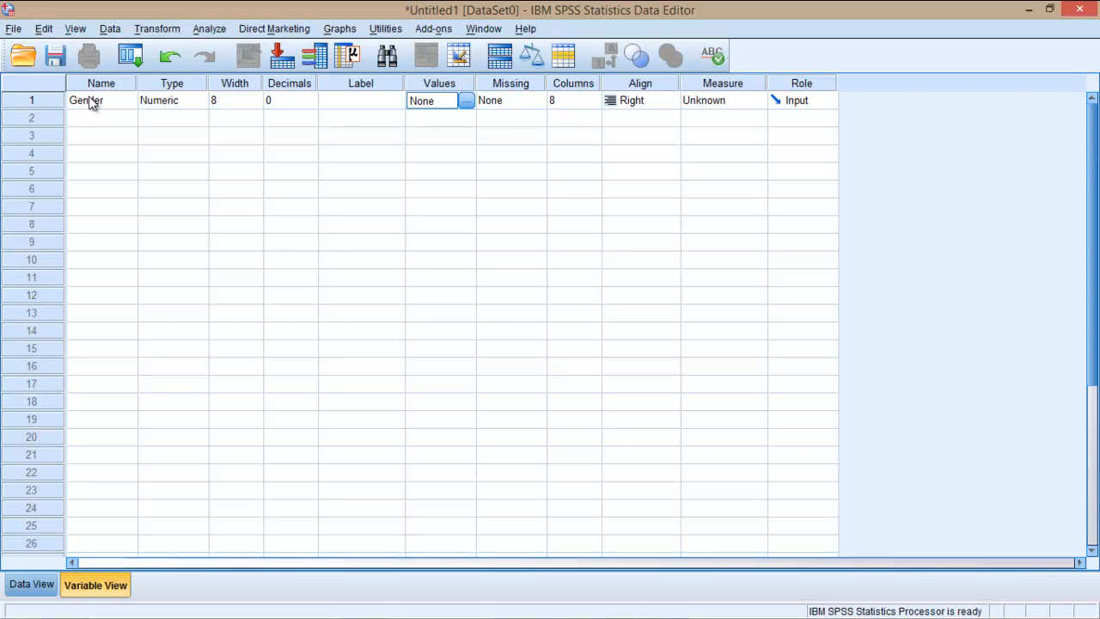
{"action": "left_click", "coordinate": [466, 100]}
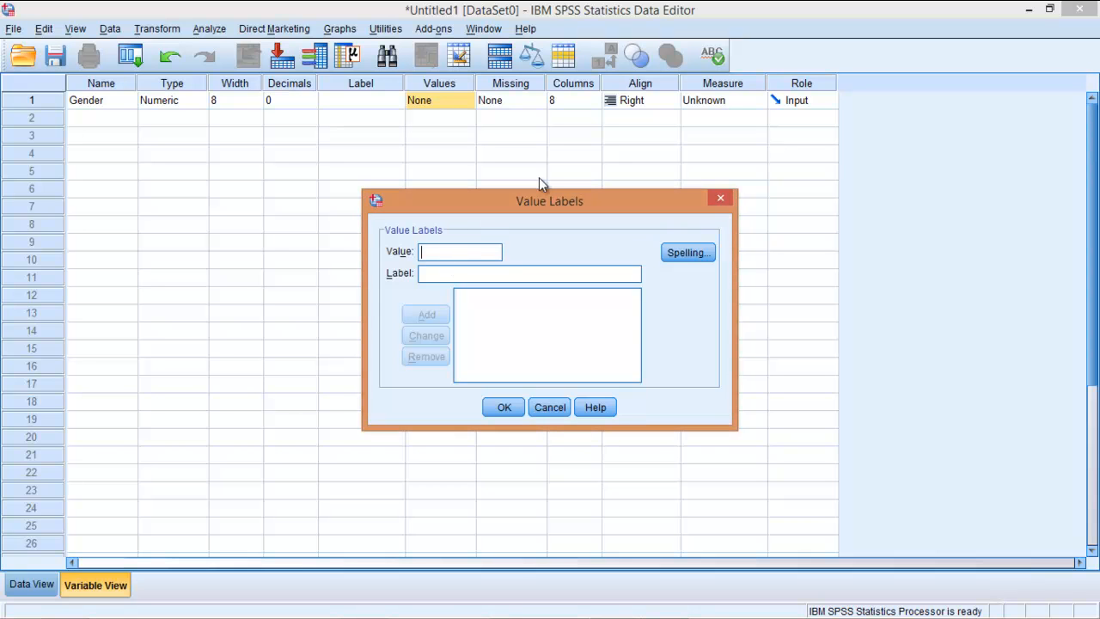
{"action": "type", "text": "1"}
{"action": "type", "text": "male"}
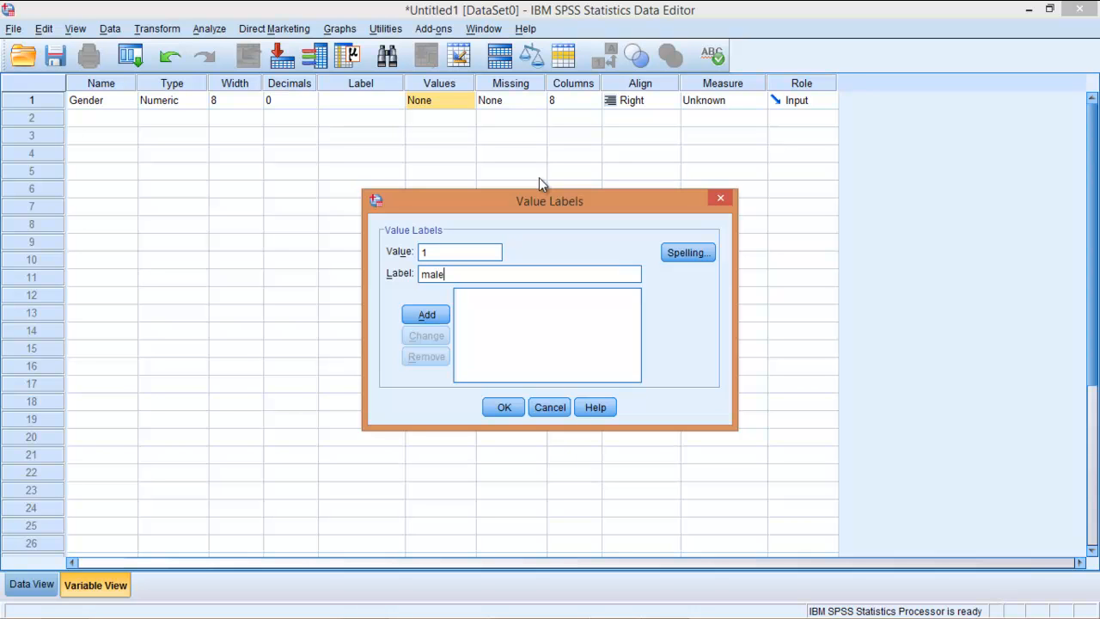
{"action": "left_click", "coordinate": [426, 314]}
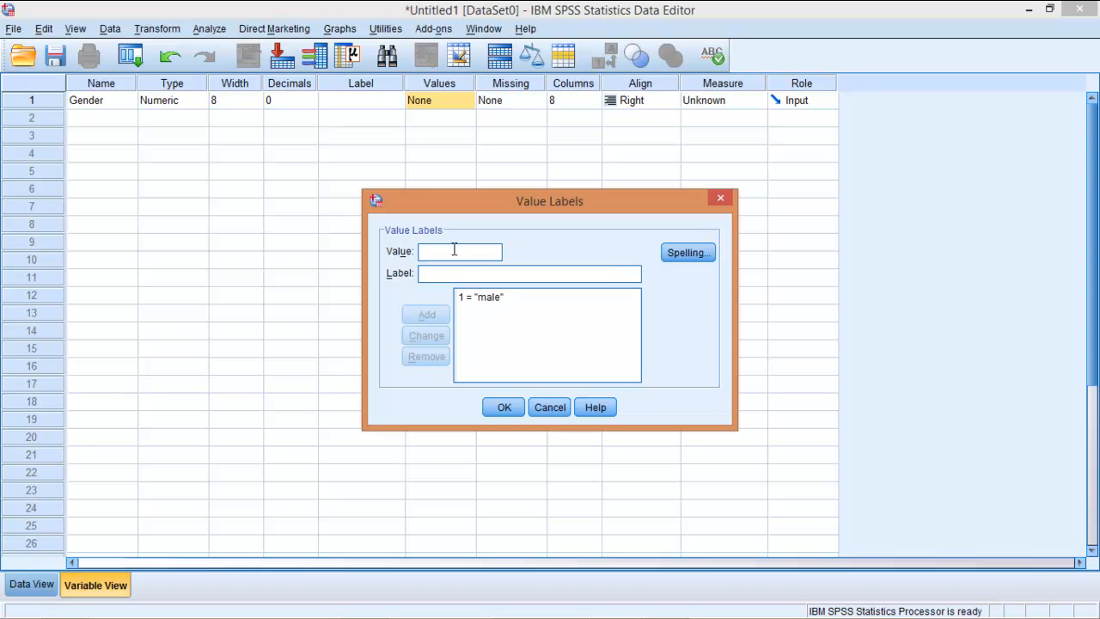
Step: Add a second Gender value label defining 2 as "female" and apply the value labels
{"action": "type", "text": "2"}
{"action": "key", "text": "Tab"}
{"action": "type", "text": "feema"}
{"action": "key", "text": "BackSpace"}
{"action": "key", "text": "BackSpace"}
{"action": "key", "text": "BackSpace"}
{"action": "type", "text": "male"}
{"action": "left_click", "coordinate": [423, 316]}
{"action": "left_click", "coordinate": [504, 407]}
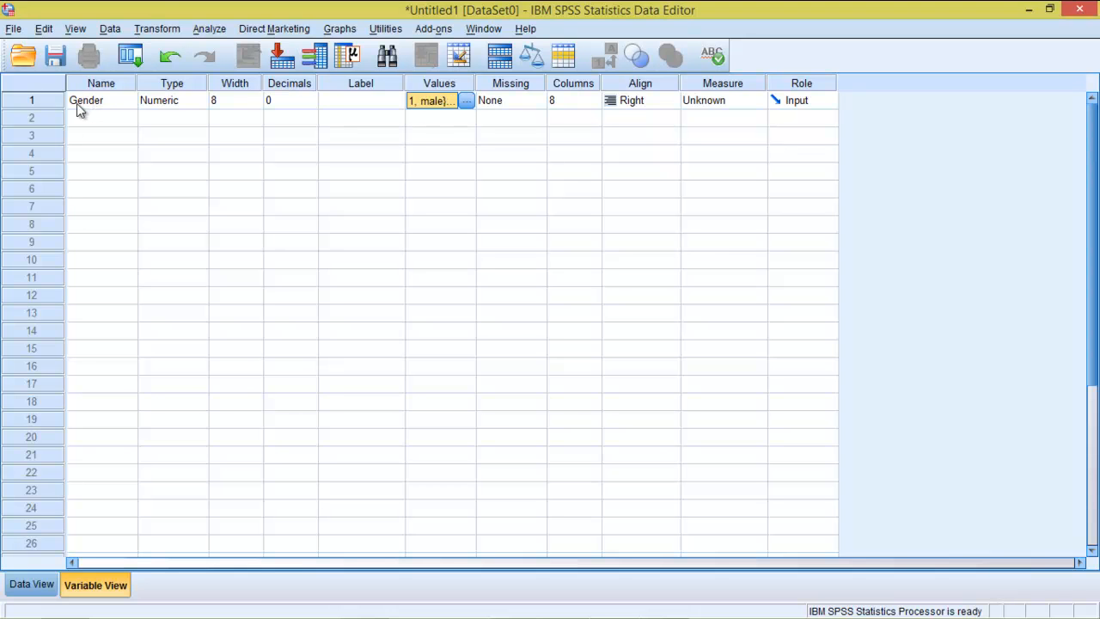
Step: Define 9, 99 and 999 as discrete missing values for the Gender variable
{"action": "left_click", "coordinate": [503, 105]}
{"action": "left_click", "coordinate": [536, 103]}
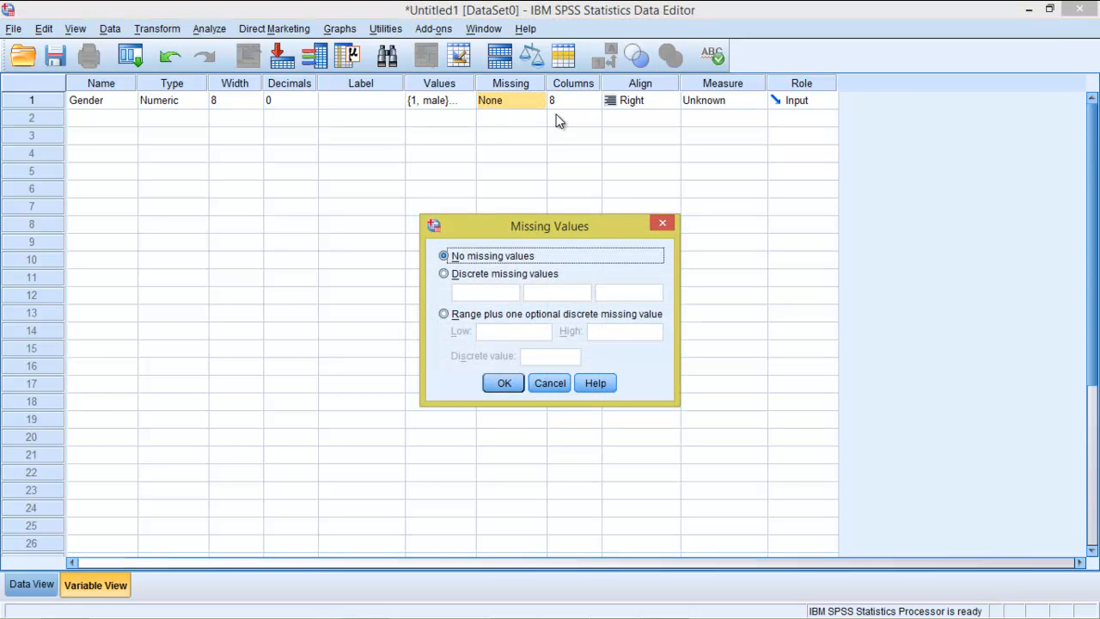
{"action": "left_click", "coordinate": [445, 274]}
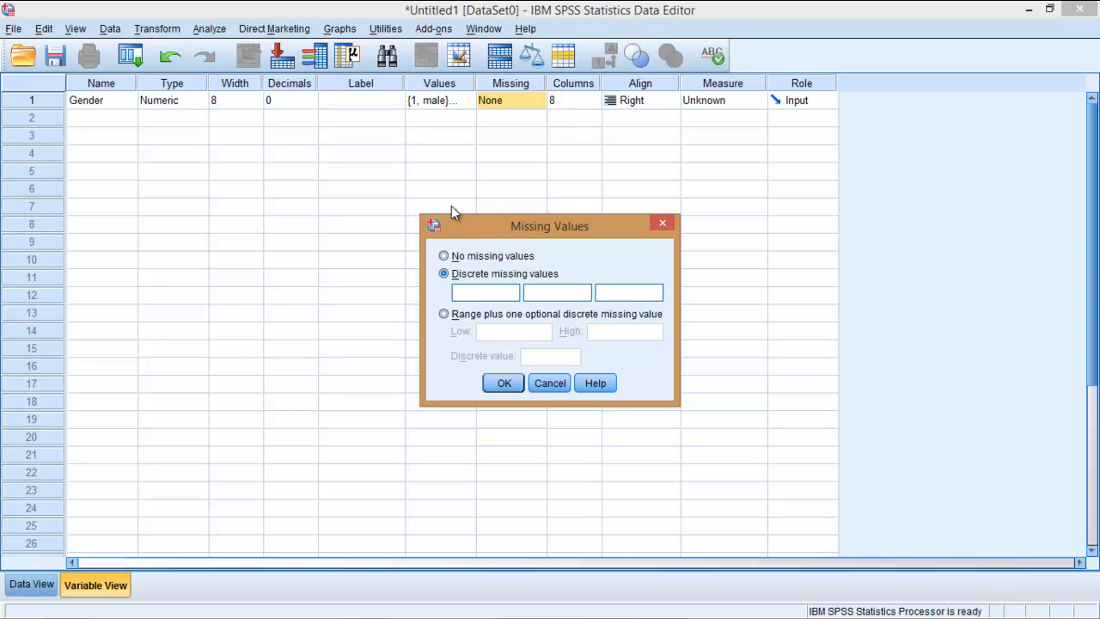
{"action": "type", "text": "9"}
{"action": "left_click", "coordinate": [547, 296]}
{"action": "type", "text": "99"}
{"action": "left_click", "coordinate": [636, 294]}
{"action": "type", "text": "999"}
{"action": "left_click", "coordinate": [501, 384]}
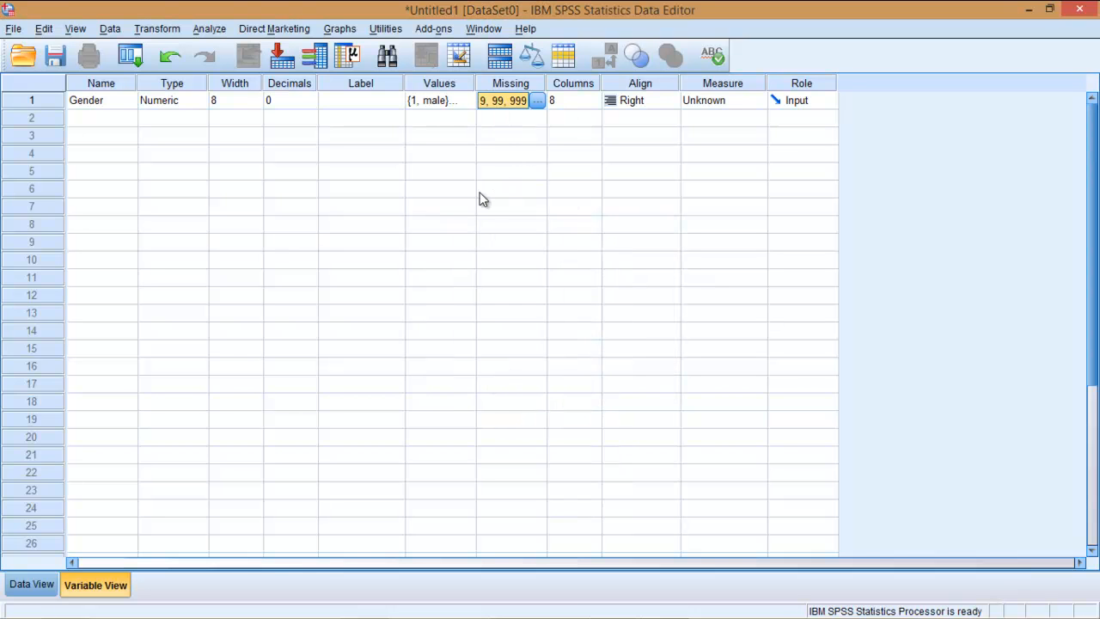
Step: Review Gender's missing value definitions and its empty column in the data sheet
{"action": "left_click", "coordinate": [538, 101]}
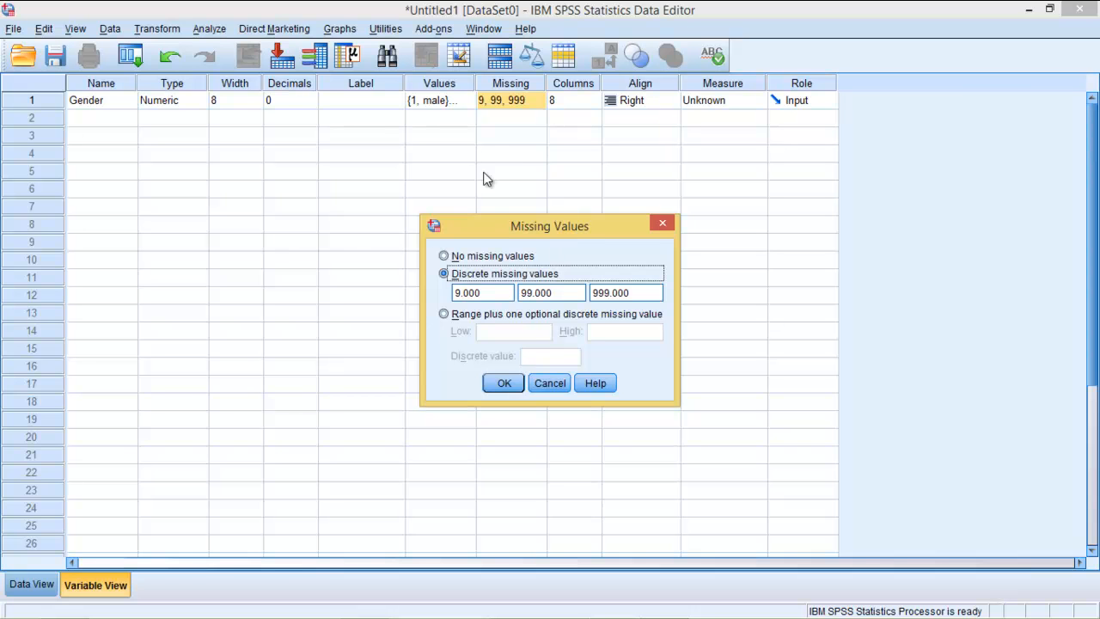
{"action": "left_click", "coordinate": [507, 383]}
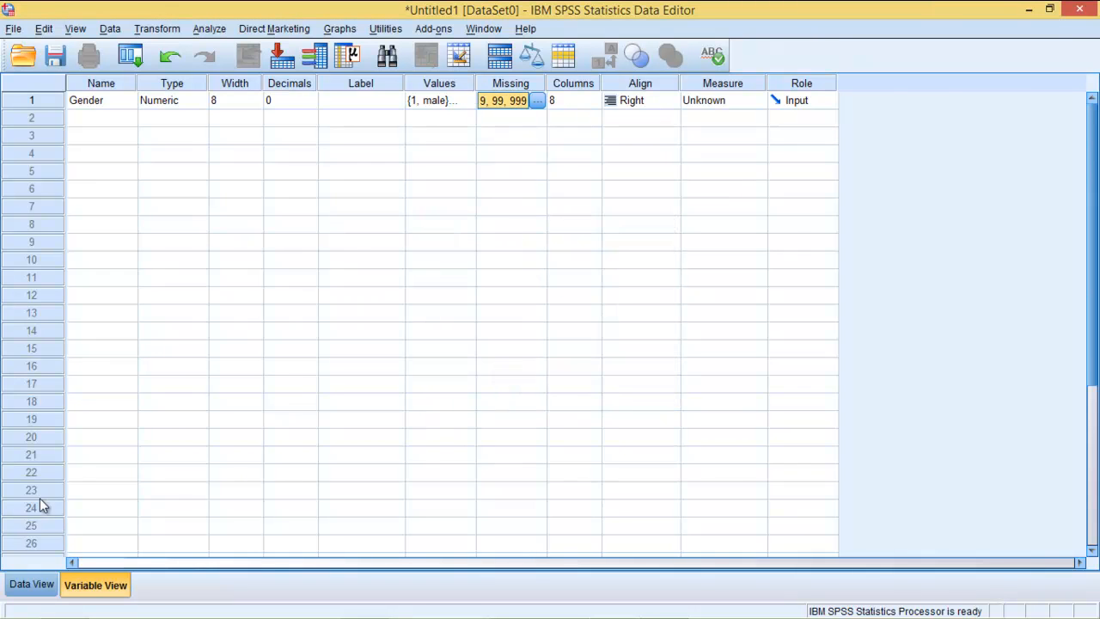
{"action": "left_click", "coordinate": [38, 586]}
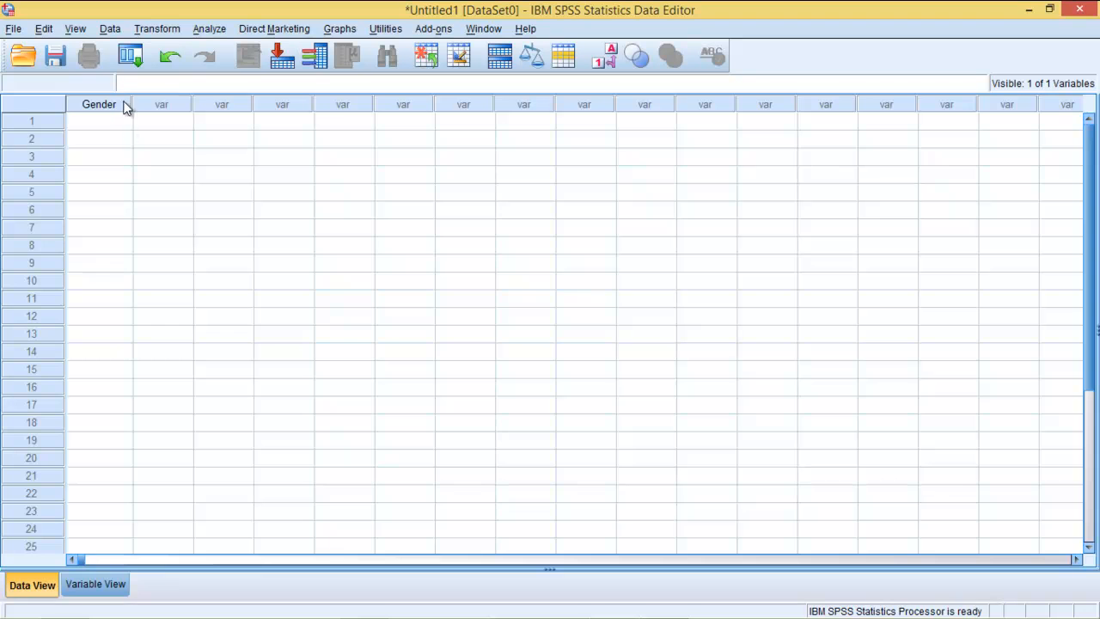
{"action": "left_click", "coordinate": [111, 585]}
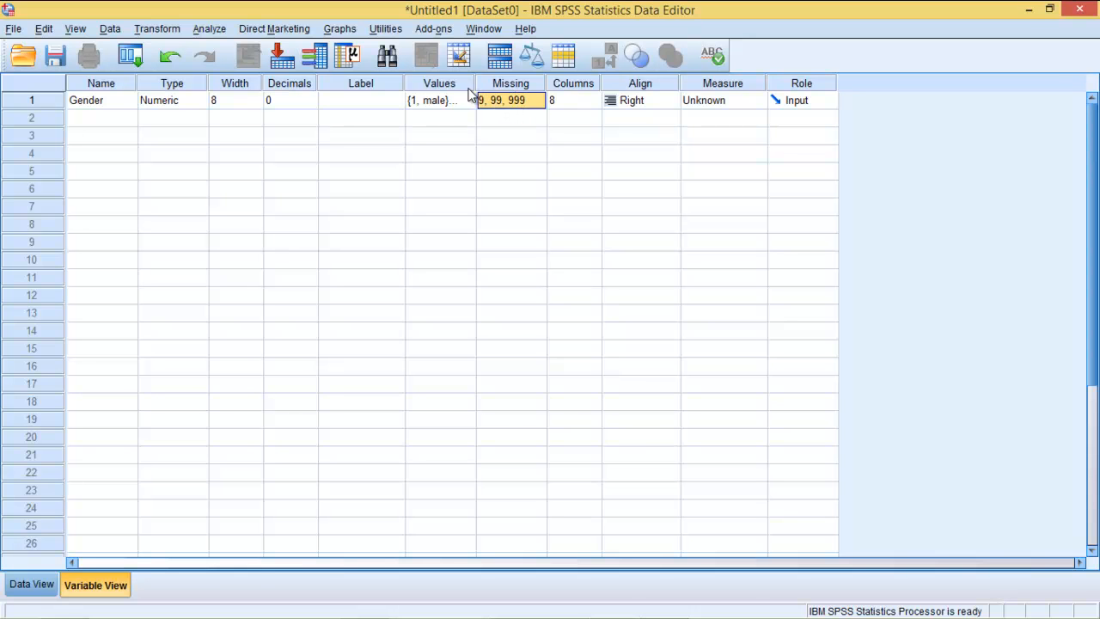
Step: Keep Gender's alignment set to Right and set its measurement level to Nominal
{"action": "left_click", "coordinate": [563, 99]}
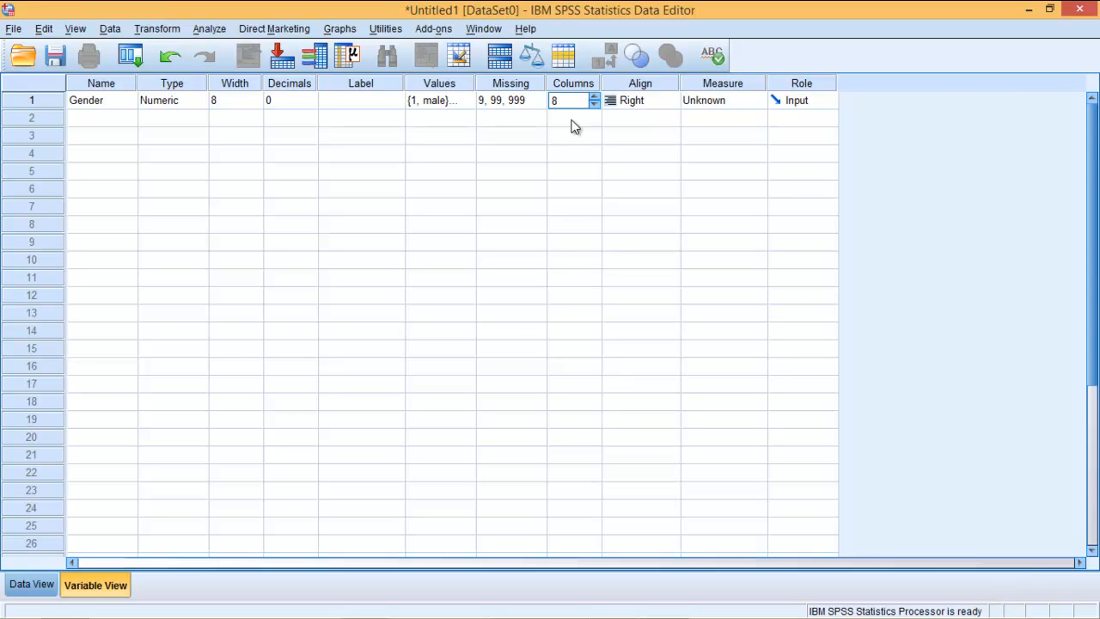
{"action": "left_click", "coordinate": [633, 103]}
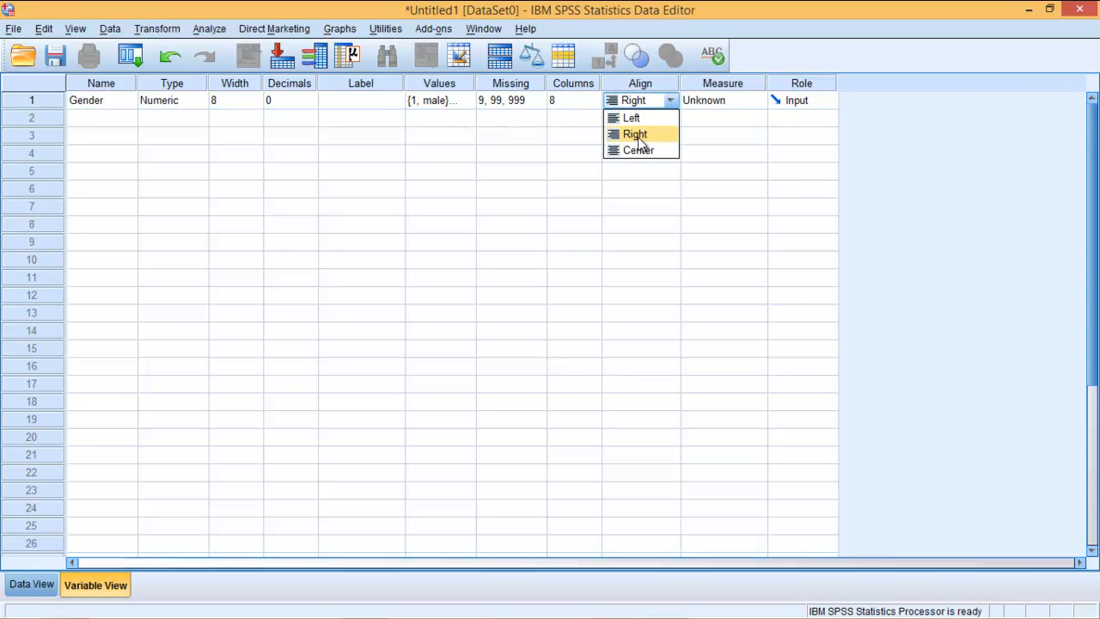
{"action": "left_click", "coordinate": [636, 134]}
{"action": "left_click", "coordinate": [726, 102]}
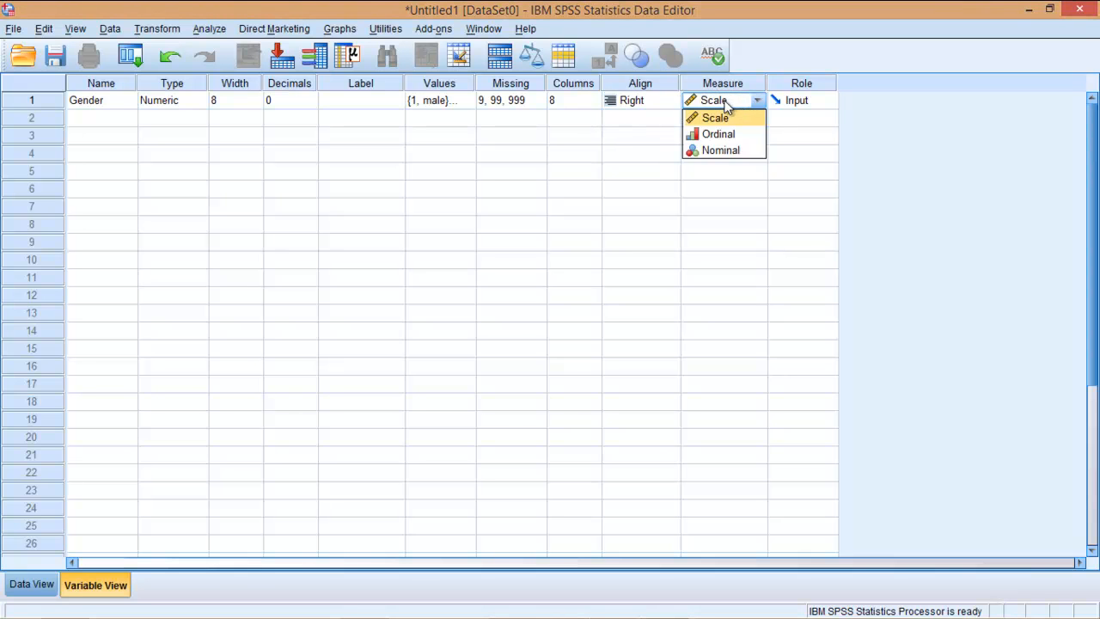
{"action": "left_click", "coordinate": [721, 151]}
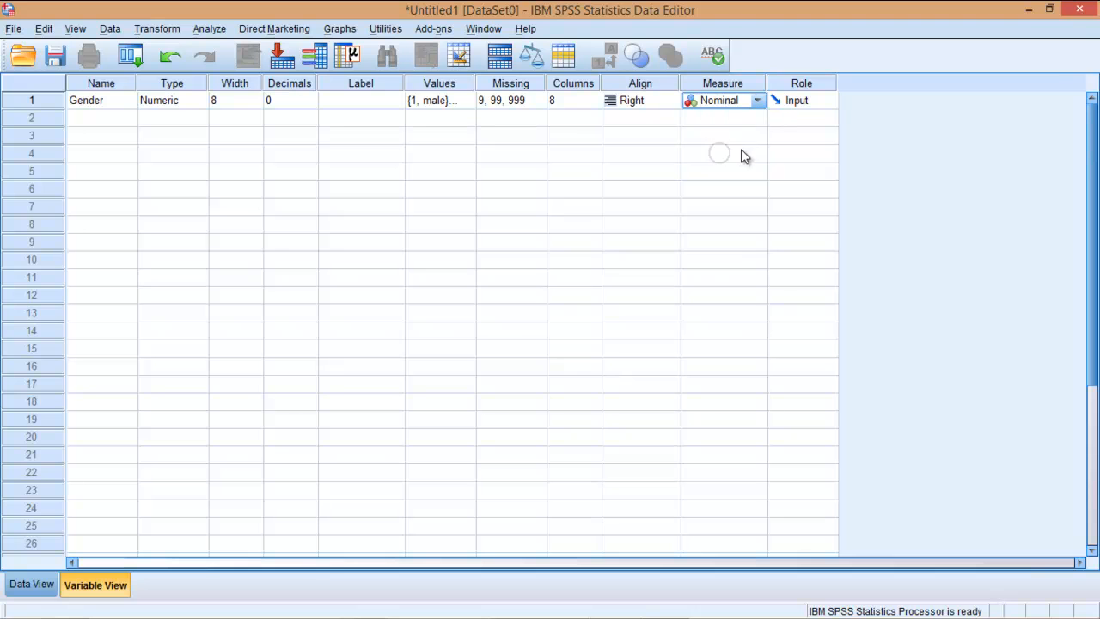
Step: Review the role options for the Gender variable and keep Input
{"action": "left_click", "coordinate": [804, 103]}
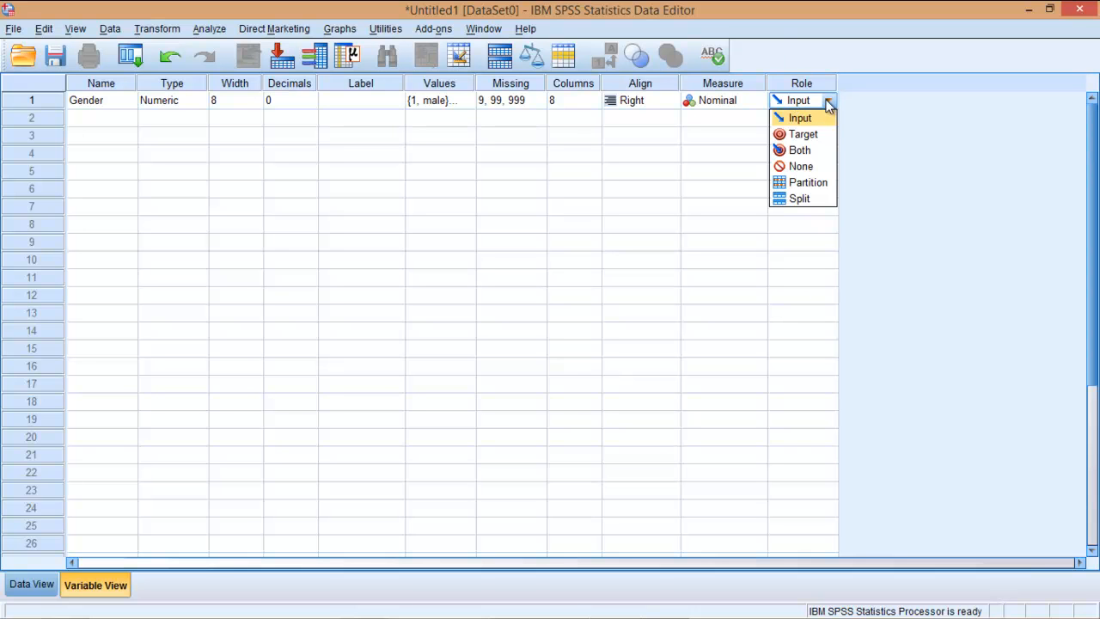
{"action": "left_click", "coordinate": [829, 100]}
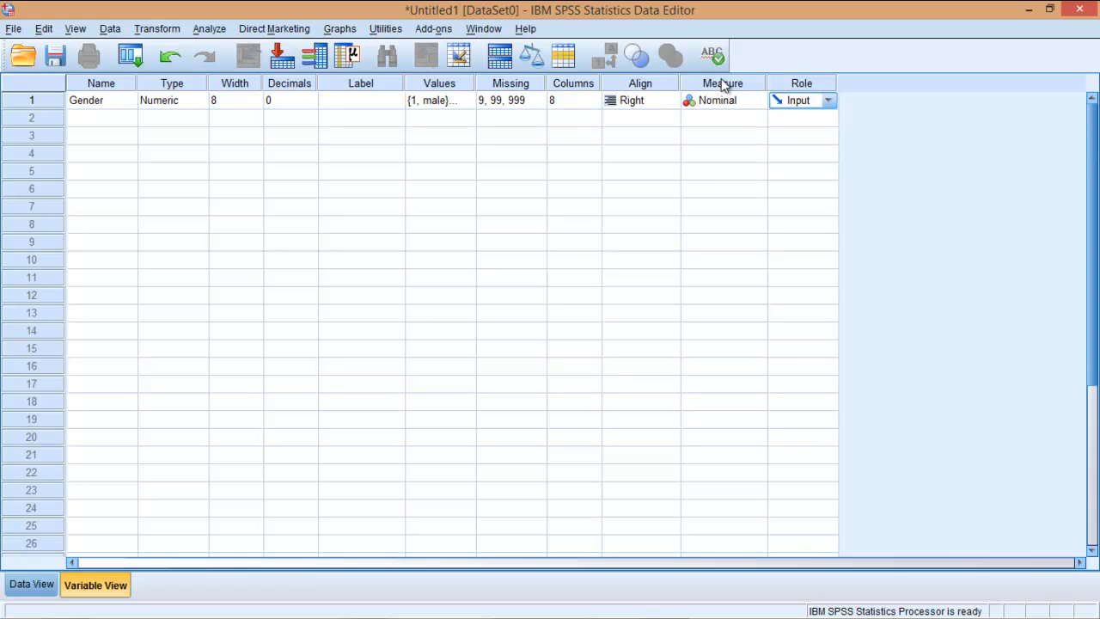
Step: Add a second variable named Age and set its decimals to 0
{"action": "left_click", "coordinate": [91, 117]}
{"action": "type", "text": "Age"}
{"action": "key", "text": "Return"}
{"action": "key", "text": "Right"}
{"action": "key", "text": "Up"}
{"action": "key", "text": "Right"}
{"action": "key", "text": "Right"}
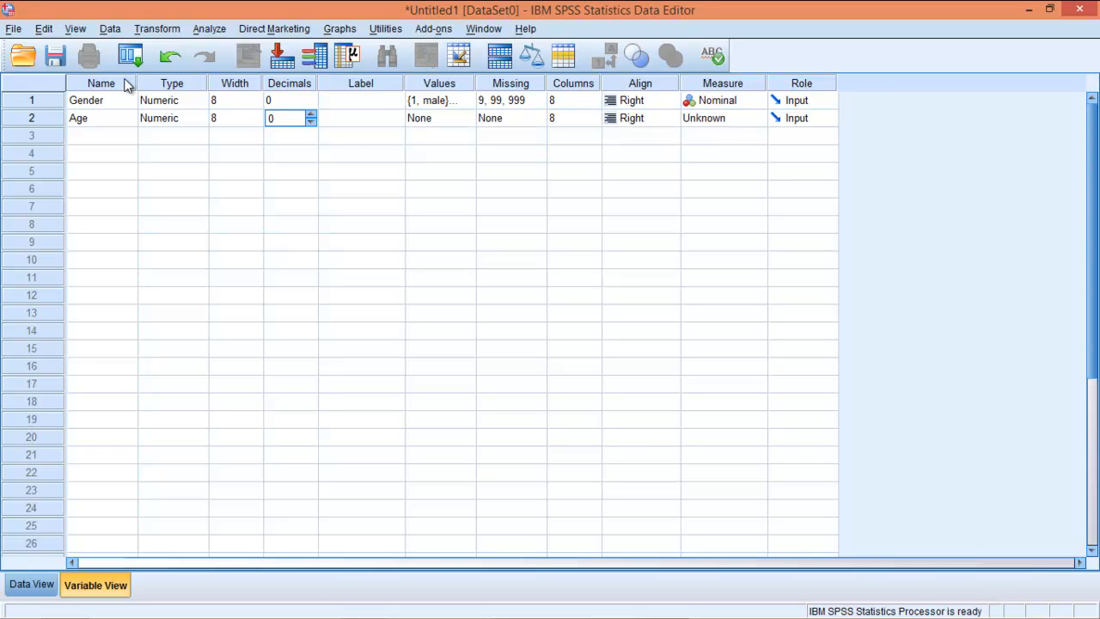
Step: Leave Age without value labels and set its measurement level to Scale
{"action": "key", "text": "Right"}
{"action": "key", "text": "Right"}
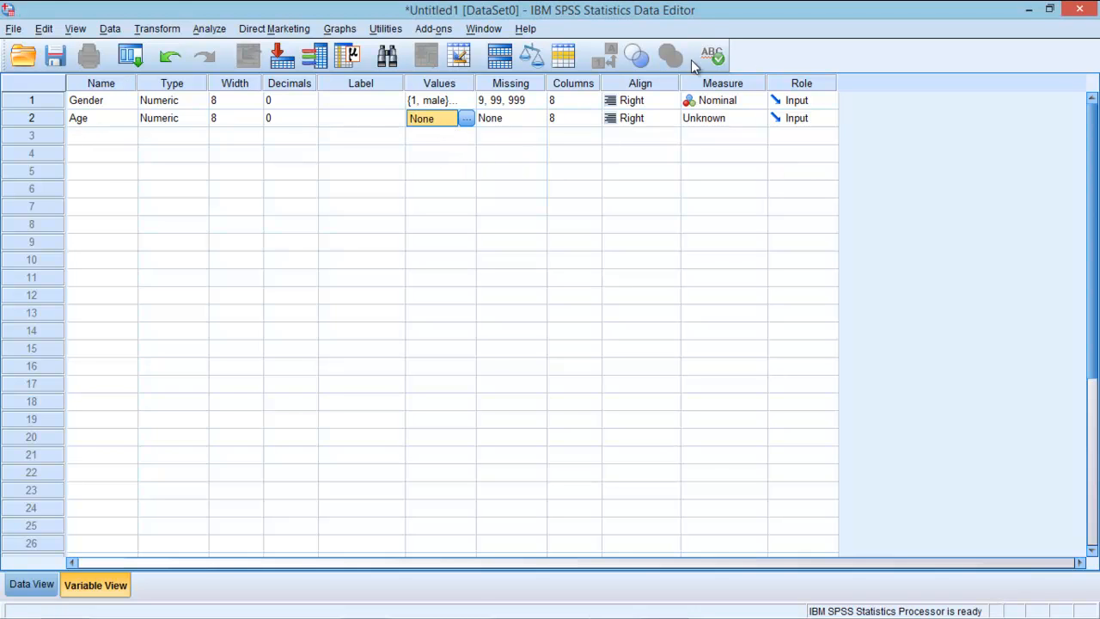
{"action": "left_click", "coordinate": [718, 120]}
{"action": "left_click", "coordinate": [722, 134]}
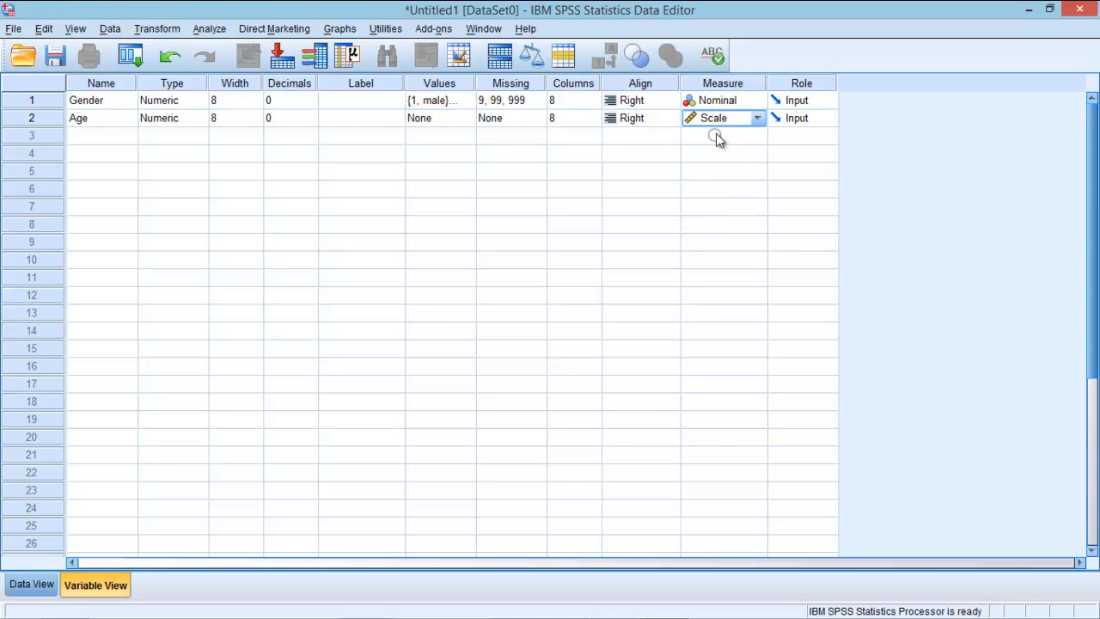
Step: Define 9, 99 and 999 as discrete missing values for the Age variable
{"action": "left_click", "coordinate": [496, 120]}
{"action": "left_click", "coordinate": [538, 117]}
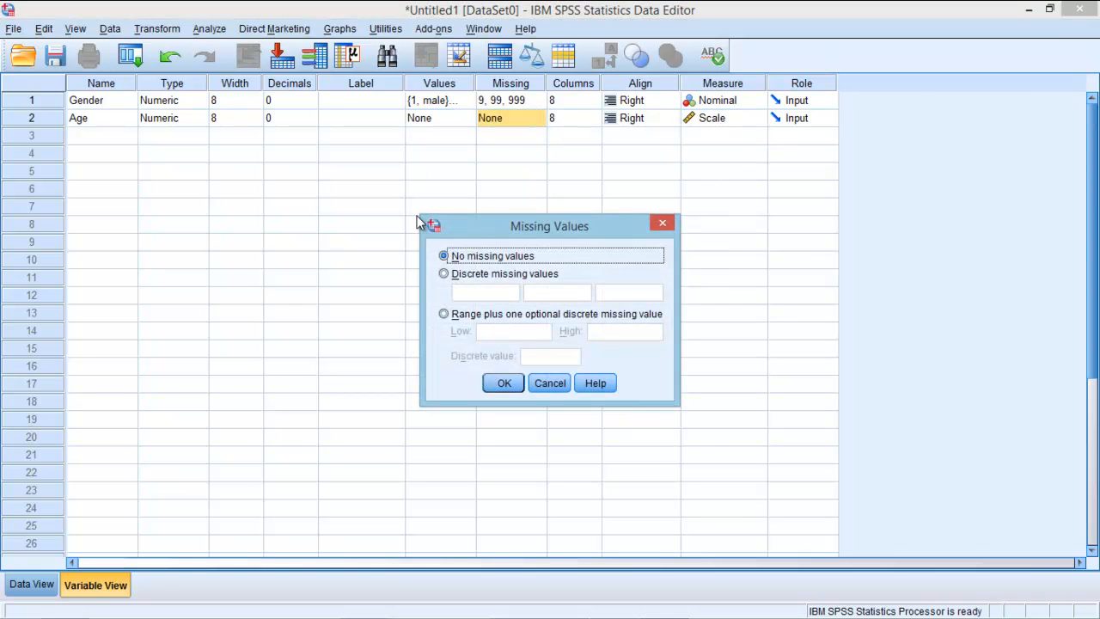
{"action": "left_click", "coordinate": [445, 274]}
{"action": "type", "text": "9"}
{"action": "key", "text": "Tab"}
{"action": "type", "text": "99"}
{"action": "key", "text": "Tab"}
{"action": "type", "text": "999"}
{"action": "left_click", "coordinate": [507, 383]}
Step: Add a third variable named Education and set its decimals to 0
{"action": "left_click", "coordinate": [102, 136]}
{"action": "type", "text": "Education"}
{"action": "key", "text": "Tab"}
{"action": "key", "text": "Tab"}
{"action": "key", "text": "Tab"}
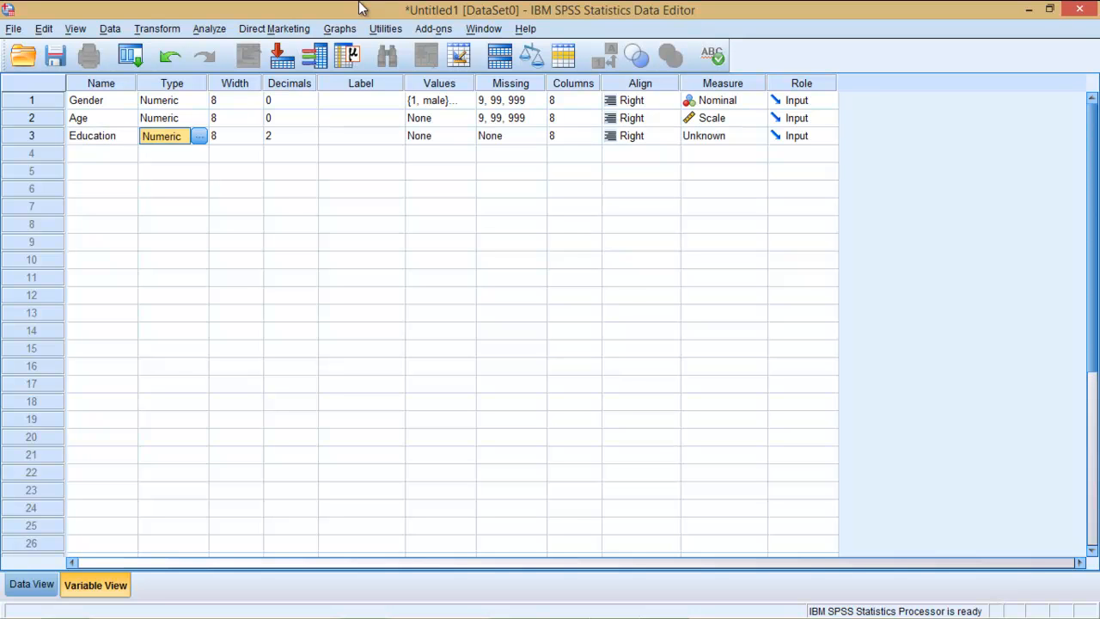
{"action": "type", "text": "0"}
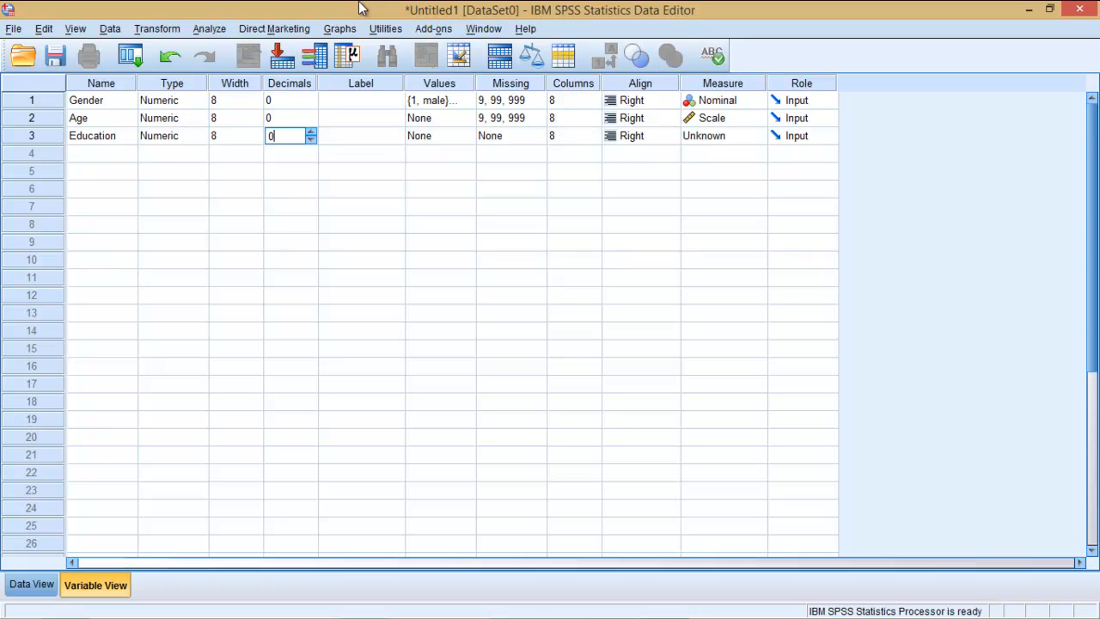
Step: Start Education's value labels by adding 1 as "Primary School"
{"action": "left_click", "coordinate": [422, 136]}
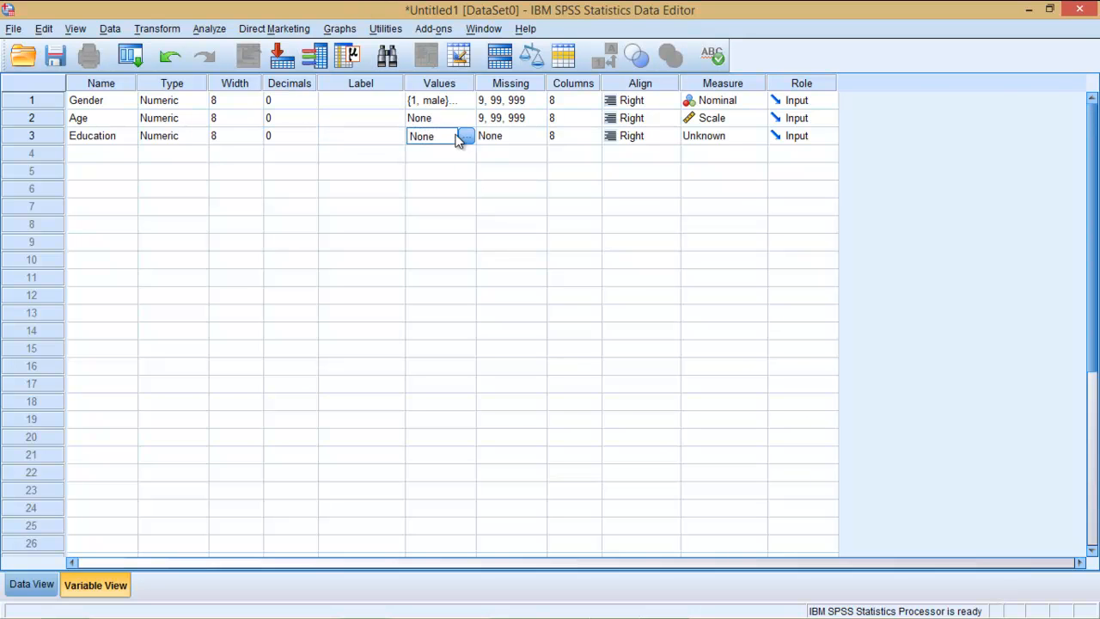
{"action": "left_click", "coordinate": [466, 138]}
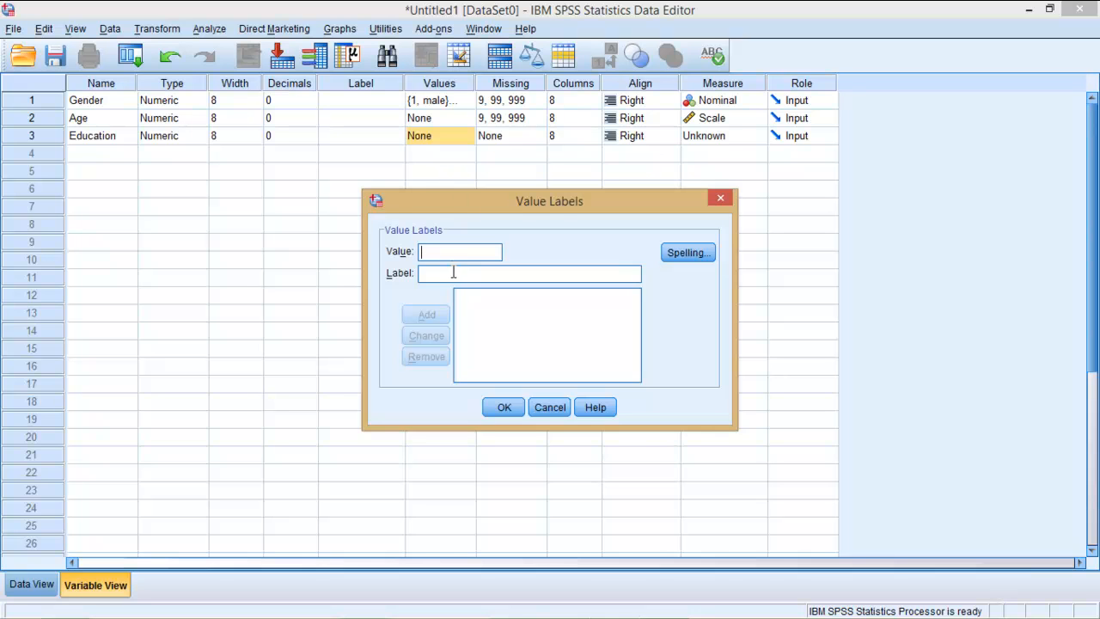
{"action": "type", "text": "1"}
{"action": "key", "text": "Tab"}
{"action": "type", "text": "Primary"}
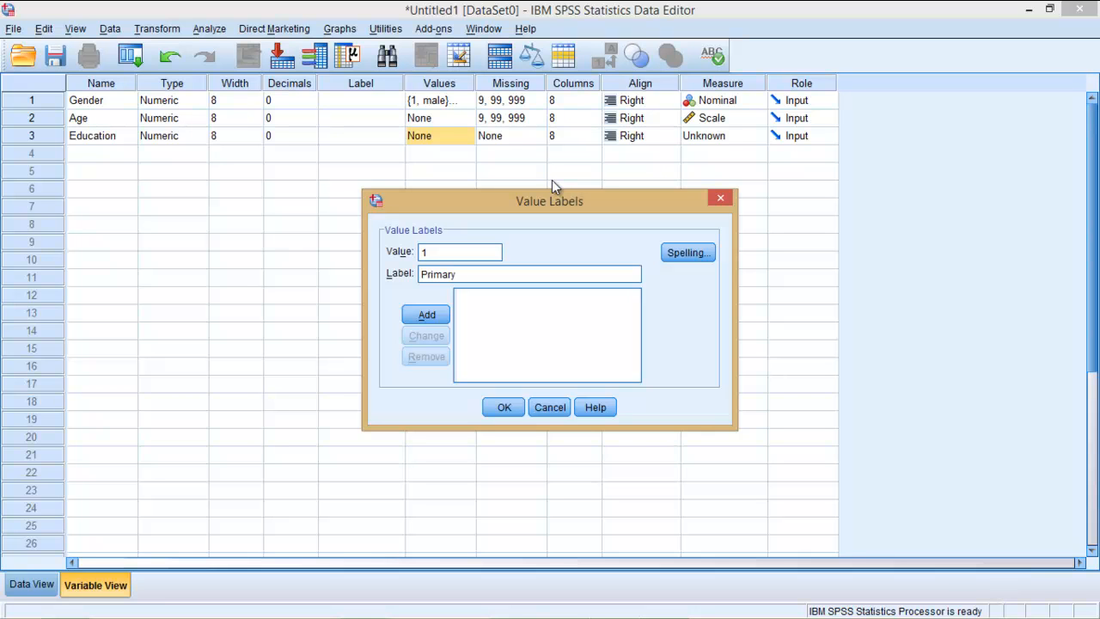
{"action": "type", "text": " School"}
{"action": "left_click", "coordinate": [426, 315]}
Step: Add an Education value label defining 2 as "High School"
{"action": "left_click", "coordinate": [453, 252]}
{"action": "type", "text": "2"}
{"action": "left_click", "coordinate": [450, 272]}
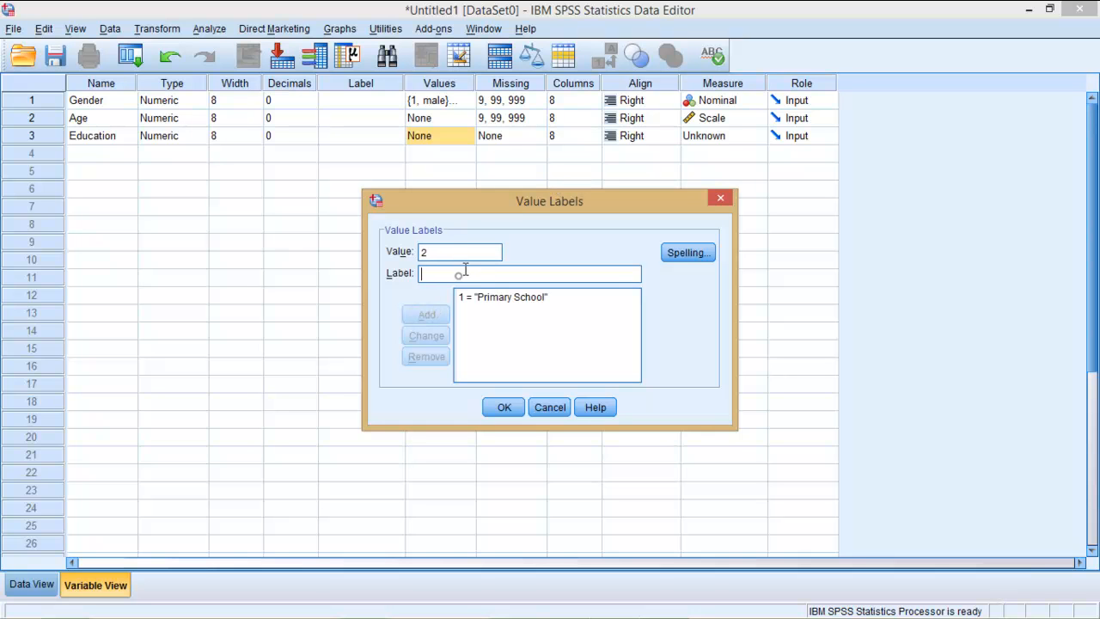
{"action": "type", "text": "High School"}
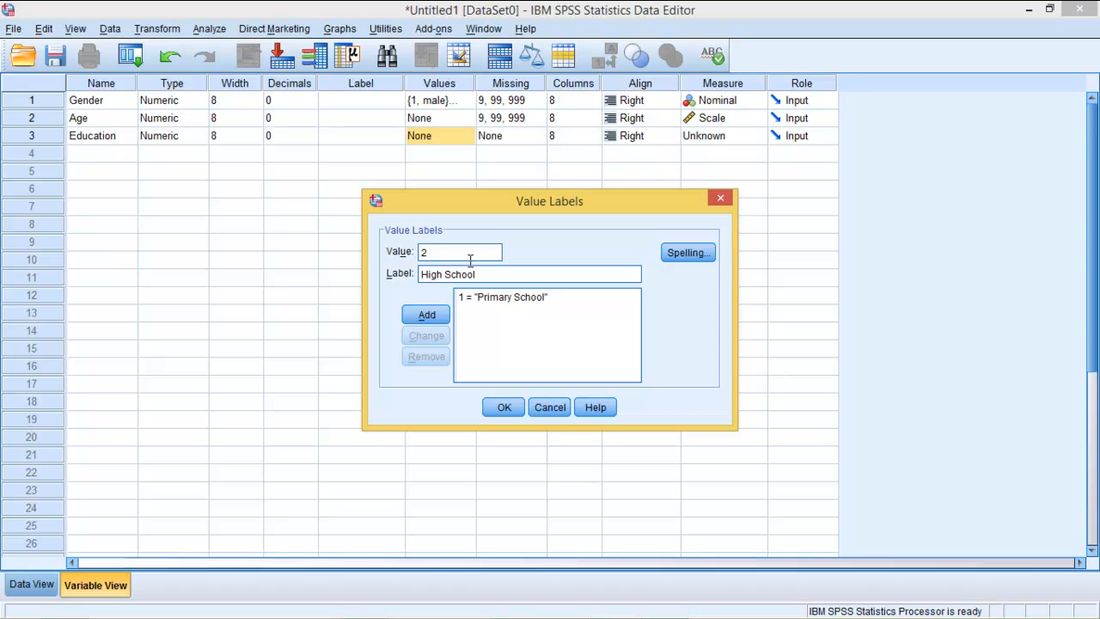
{"action": "left_click", "coordinate": [428, 315]}
Step: Add an Education value label defining 3 as "Bachelor"
{"action": "left_click", "coordinate": [453, 250]}
{"action": "type", "text": "3"}
{"action": "left_click", "coordinate": [450, 273]}
{"action": "type", "text": "B"}
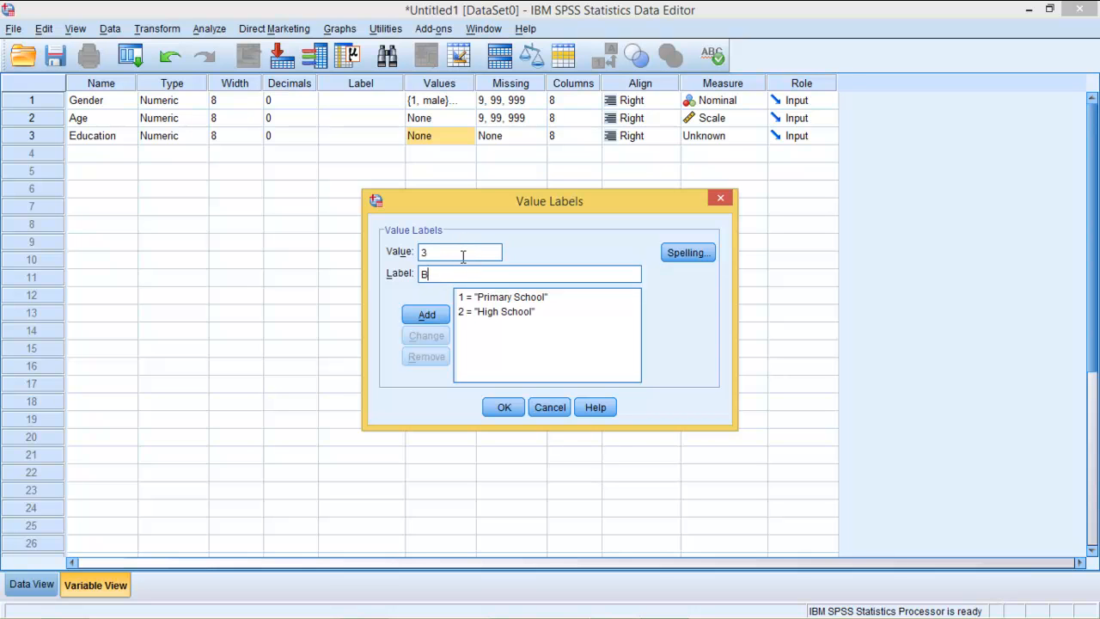
{"action": "type", "text": "achelor"}
{"action": "left_click", "coordinate": [427, 314]}
Step: Add an Education value label defining 4 as "Masters"
{"action": "left_click", "coordinate": [446, 251]}
{"action": "type", "text": "4"}
{"action": "left_click", "coordinate": [447, 275]}
{"action": "type", "text": "Masters"}
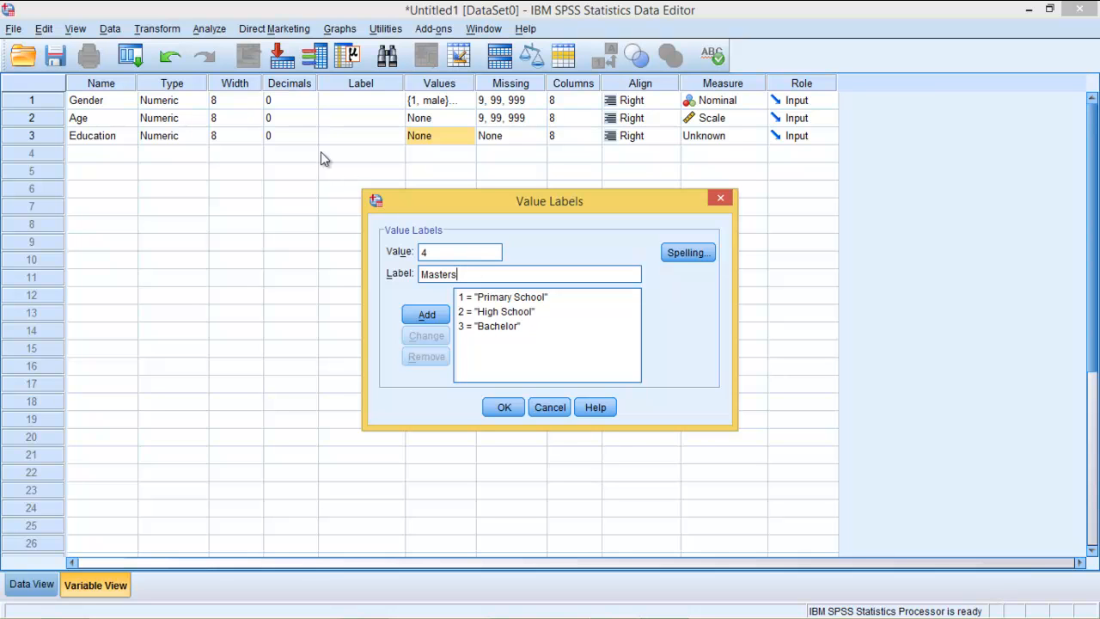
{"action": "left_click", "coordinate": [422, 314]}
Step: Add an Education value label defining 5 as "PhD"
{"action": "left_click", "coordinate": [447, 251]}
{"action": "type", "text": "5"}
{"action": "left_click", "coordinate": [438, 273]}
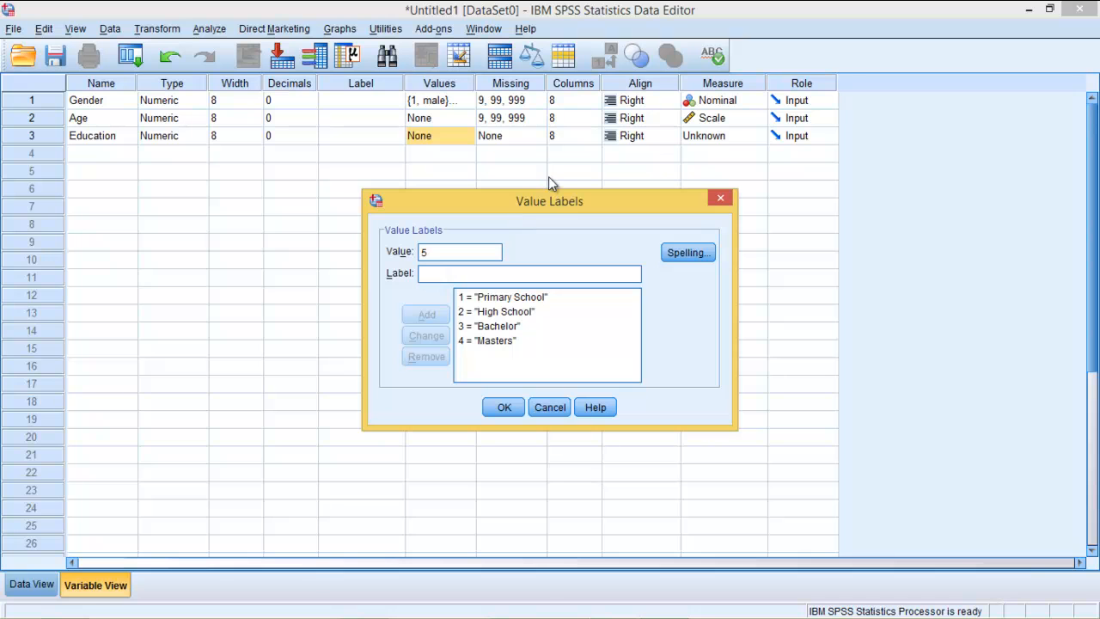
{"action": "type", "text": "PhD"}
{"action": "left_click", "coordinate": [427, 314]}
Step: Add an Education value label defining 6 as "Professorship" and apply the value labels
{"action": "left_click", "coordinate": [452, 250]}
{"action": "type", "text": "6"}
{"action": "left_click", "coordinate": [446, 273]}
{"action": "type", "text": "Professorship"}
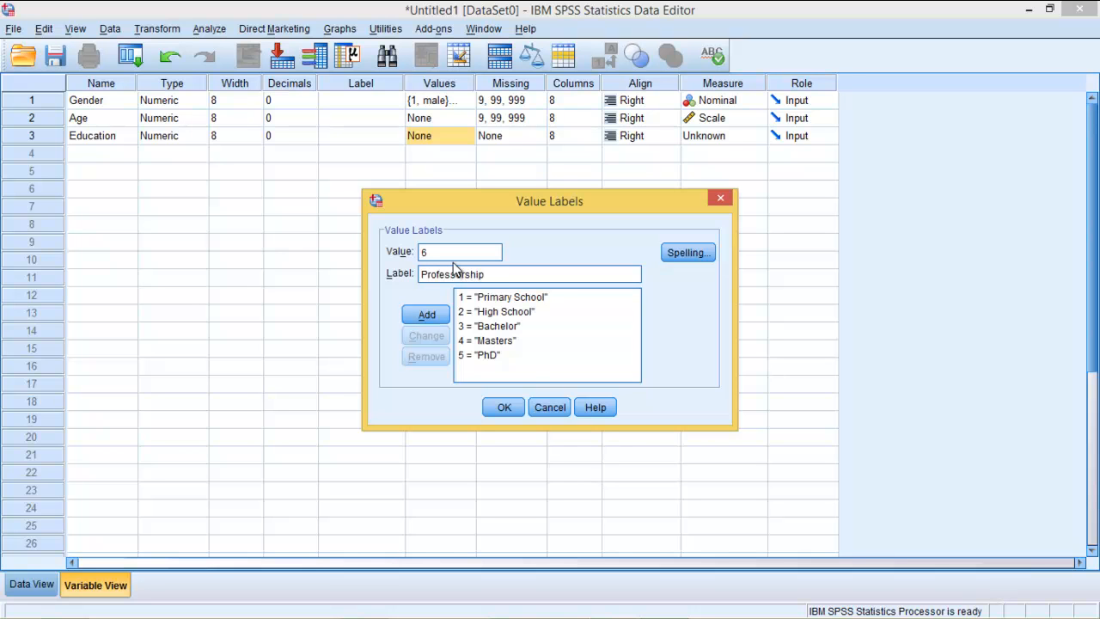
{"action": "key", "text": "Return"}
{"action": "left_click", "coordinate": [505, 408]}
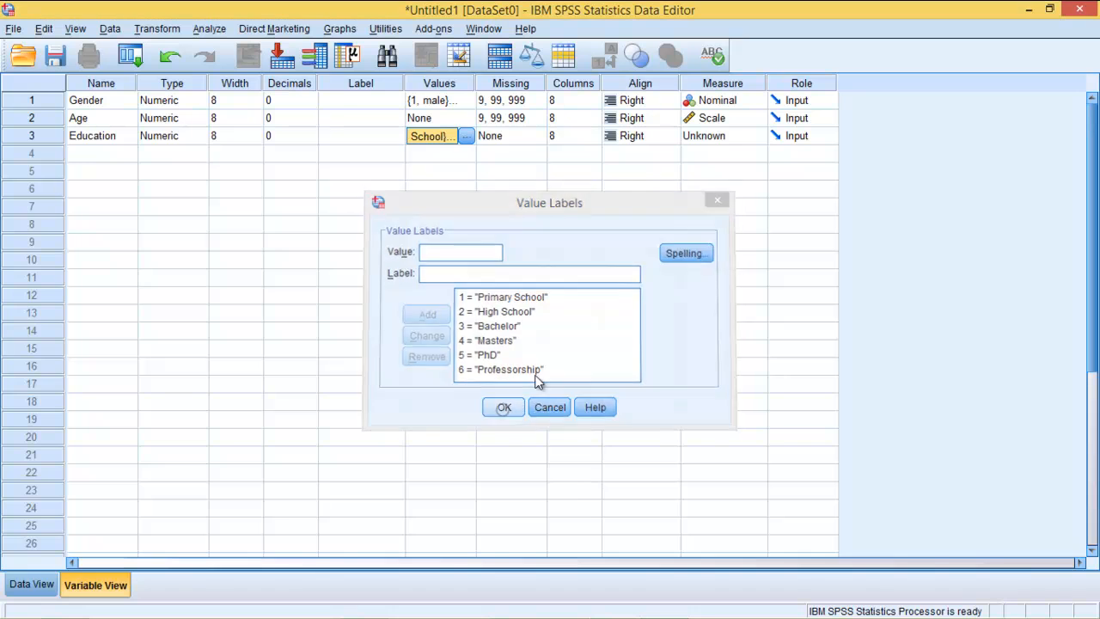
Step: Copy Age's missing values 9, 99, 999 to Education and set Education's measurement level to Ordinal
{"action": "left_click", "coordinate": [491, 142]}
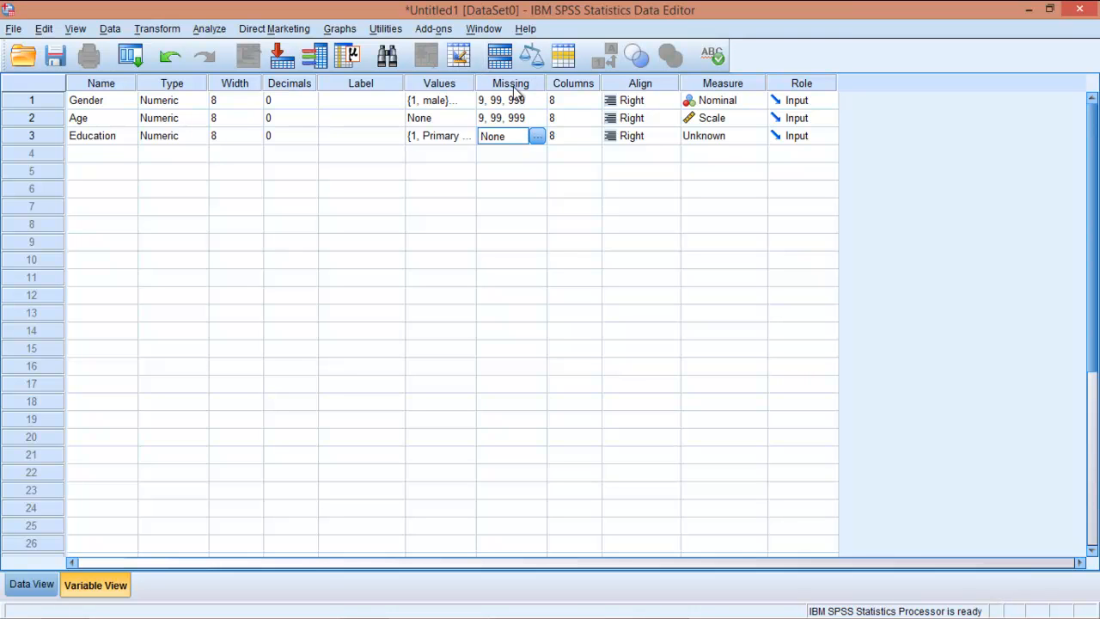
{"action": "left_click", "coordinate": [509, 121]}
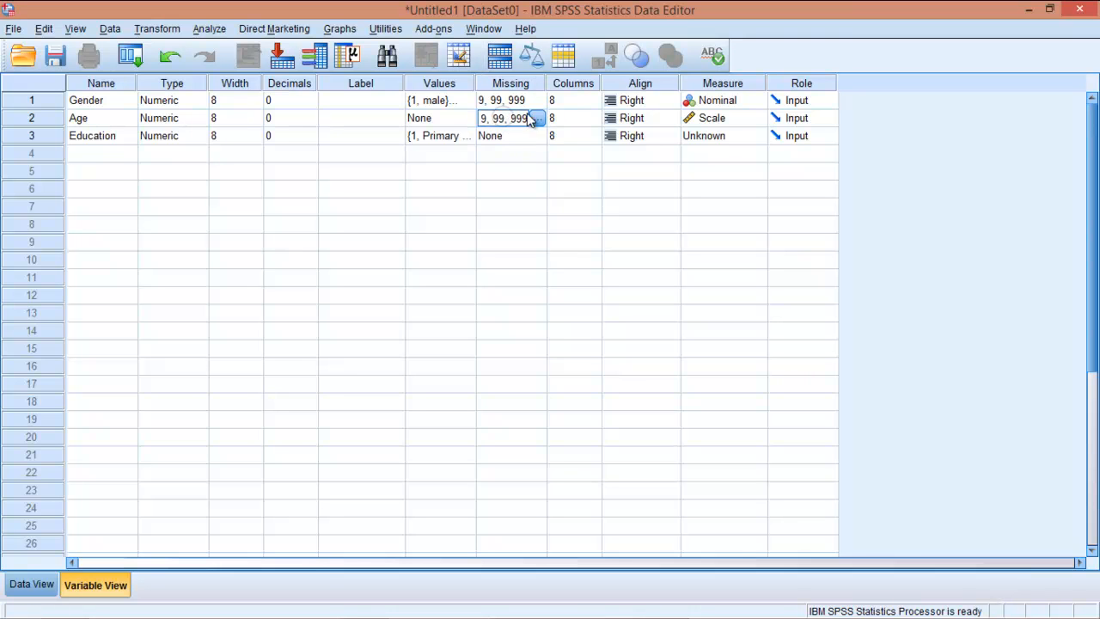
{"action": "key", "text": "ctrl"}
{"action": "left_click", "coordinate": [513, 137]}
{"action": "type", "text": "9, 99, 999"}
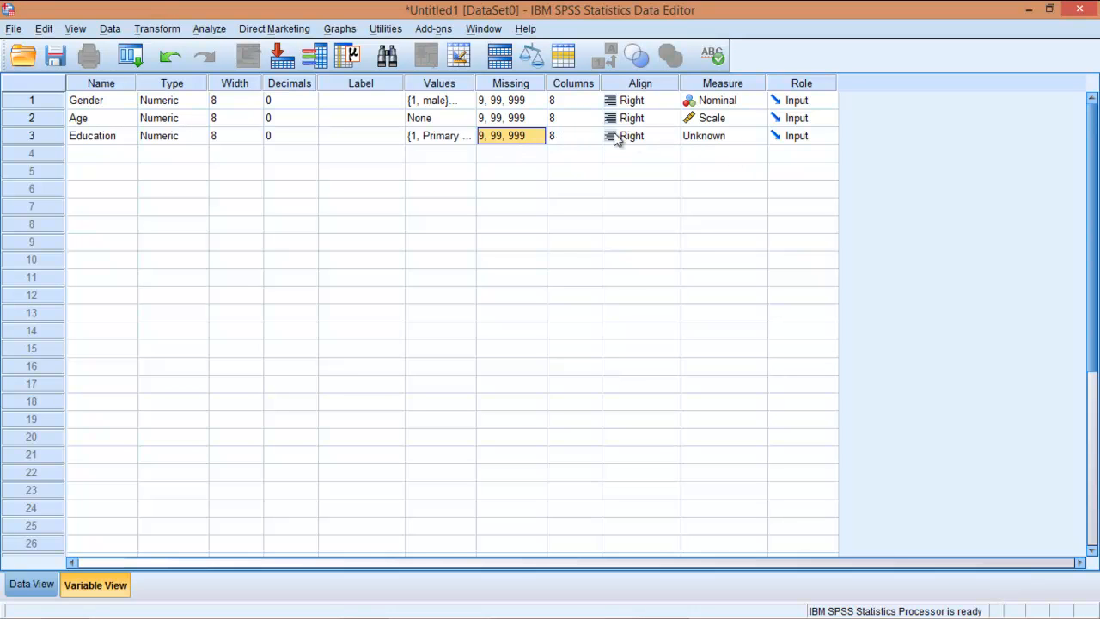
{"action": "left_click", "coordinate": [714, 139]}
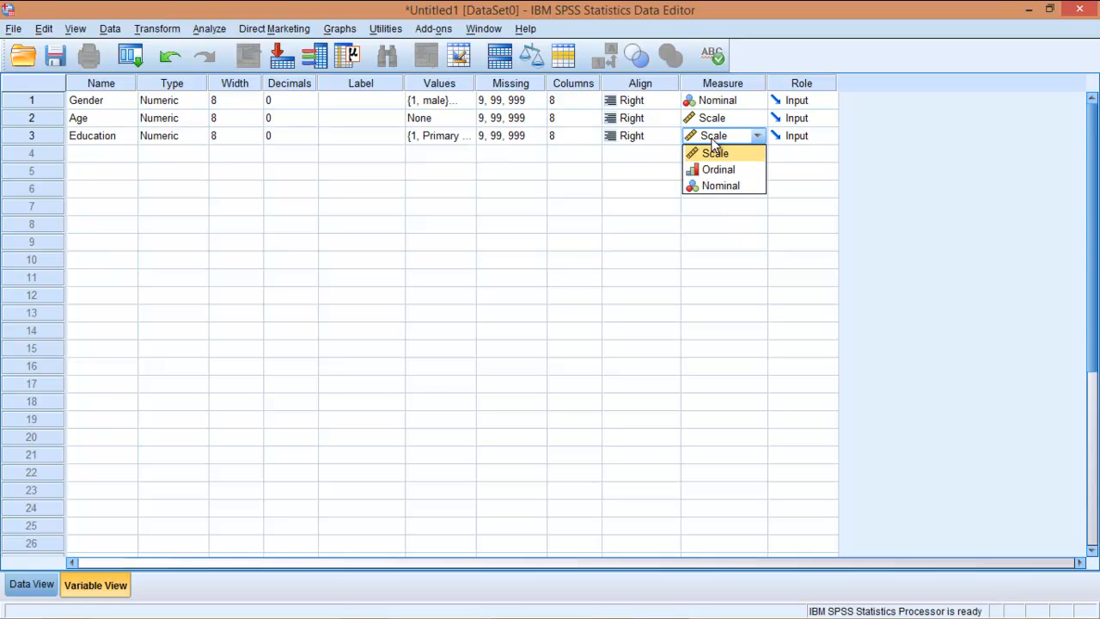
{"action": "left_click", "coordinate": [718, 169]}
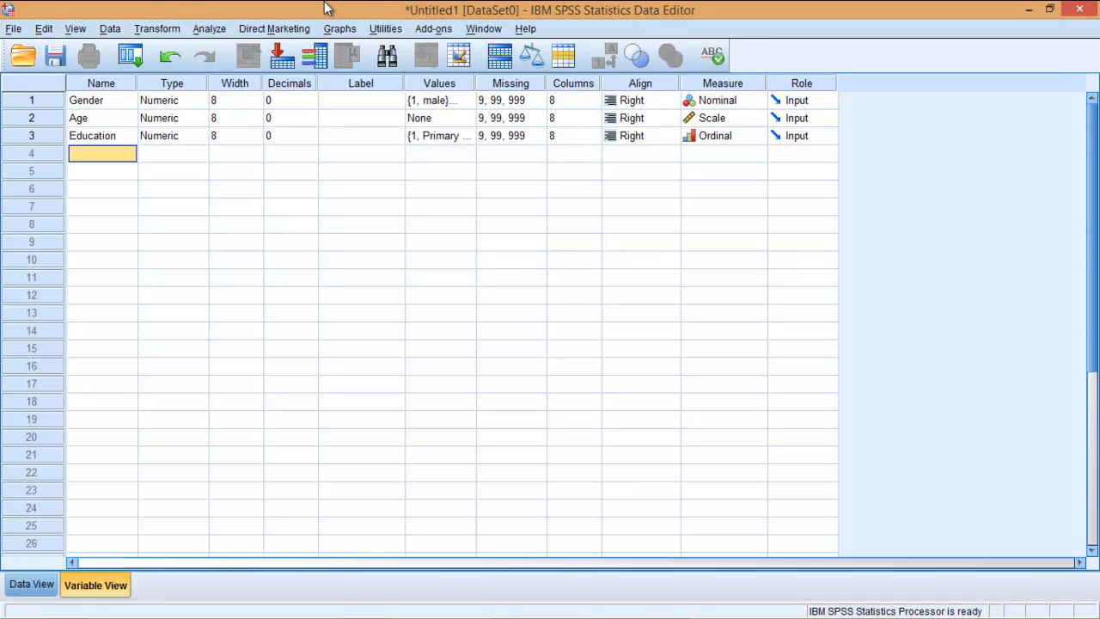
Step: Add a fourth variable named Pesticide and set its decimals to 0
{"action": "type", "text": "Pesti"}
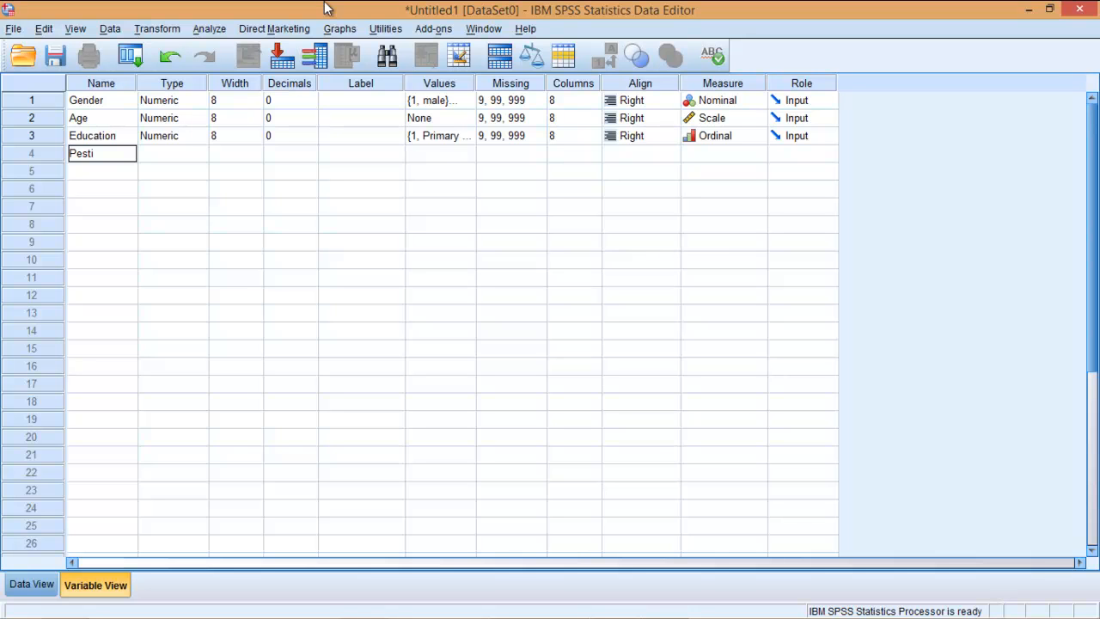
{"action": "type", "text": "cide"}
{"action": "key", "text": "Tab"}
{"action": "key", "text": "Tab"}
{"action": "key", "text": "Tab"}
{"action": "type", "text": "0"}
Step: Start Pesticide's value labels by adding 1 as "Bugs-cide"
{"action": "key", "text": "Tab"}
{"action": "key", "text": "Tab"}
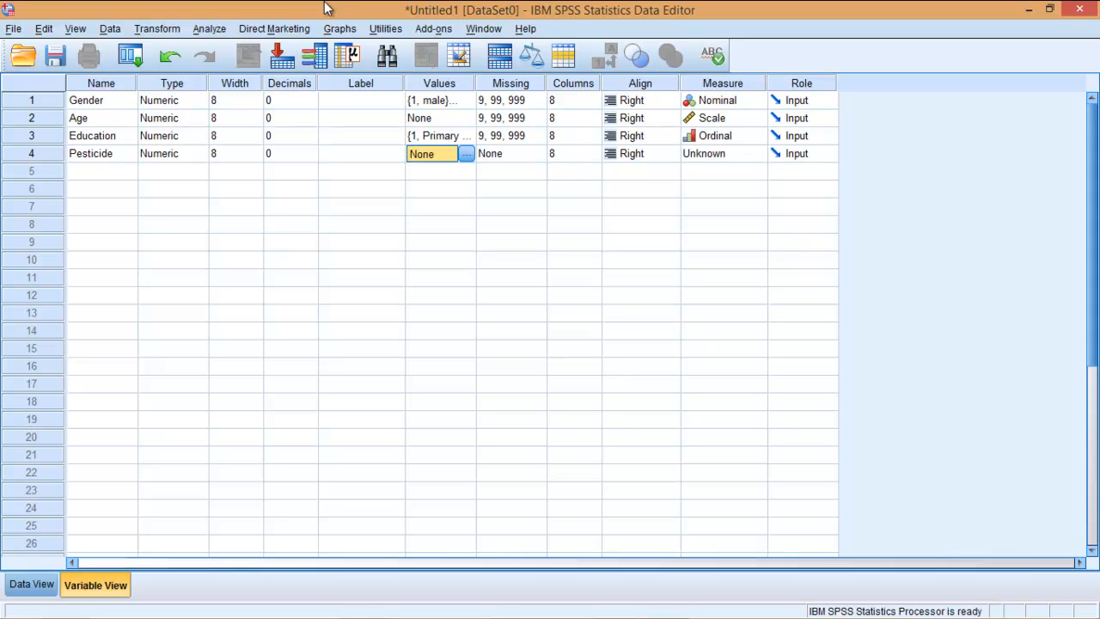
{"action": "left_click", "coordinate": [465, 153]}
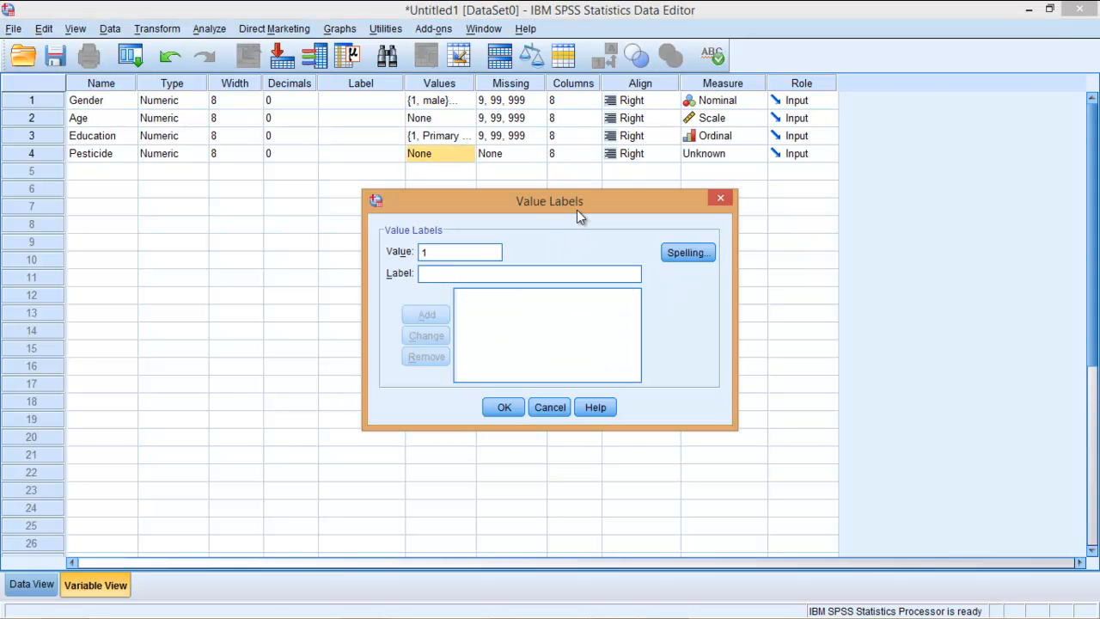
{"action": "type", "text": "Bugs-cide"}
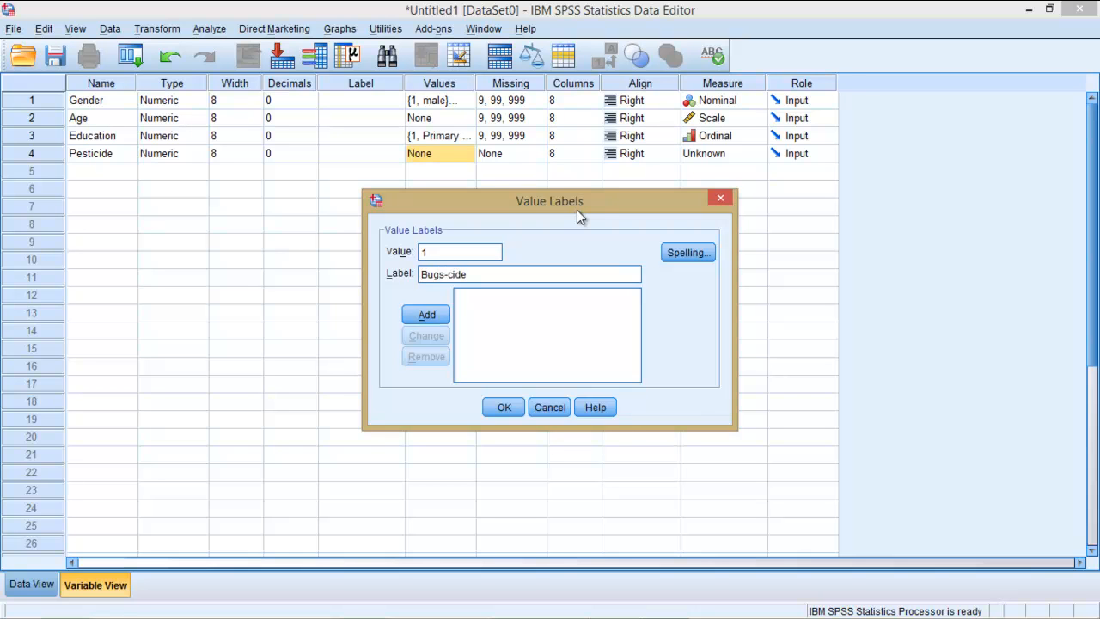
{"action": "key", "text": "Return"}
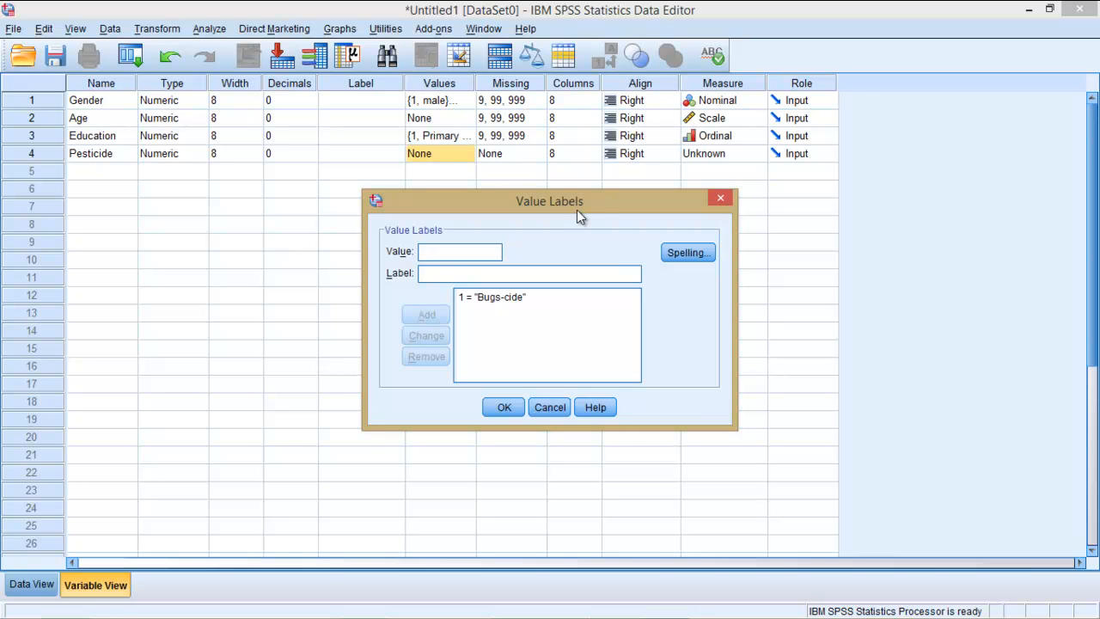
Step: Add Pesticide value labels defining 2 as "Crawling Insect" and 3 as "Terminator"
{"action": "type", "text": "2"}
{"action": "key", "text": "Tab"}
{"action": "type", "text": "Crawling Insect"}
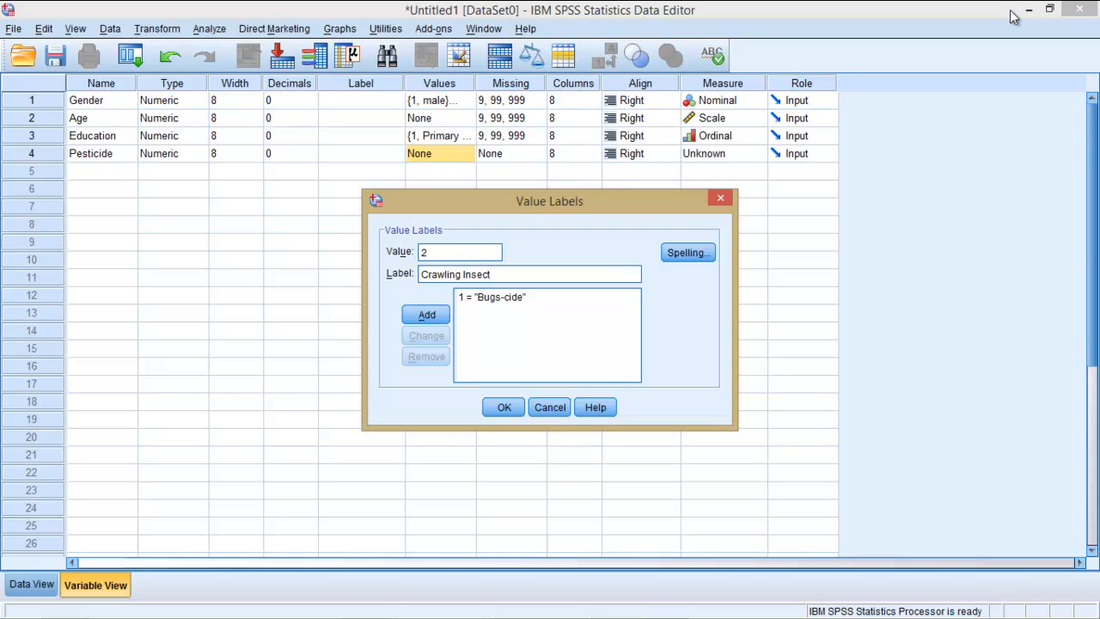
{"action": "key", "text": "Return"}
{"action": "type", "text": "3Terminator"}
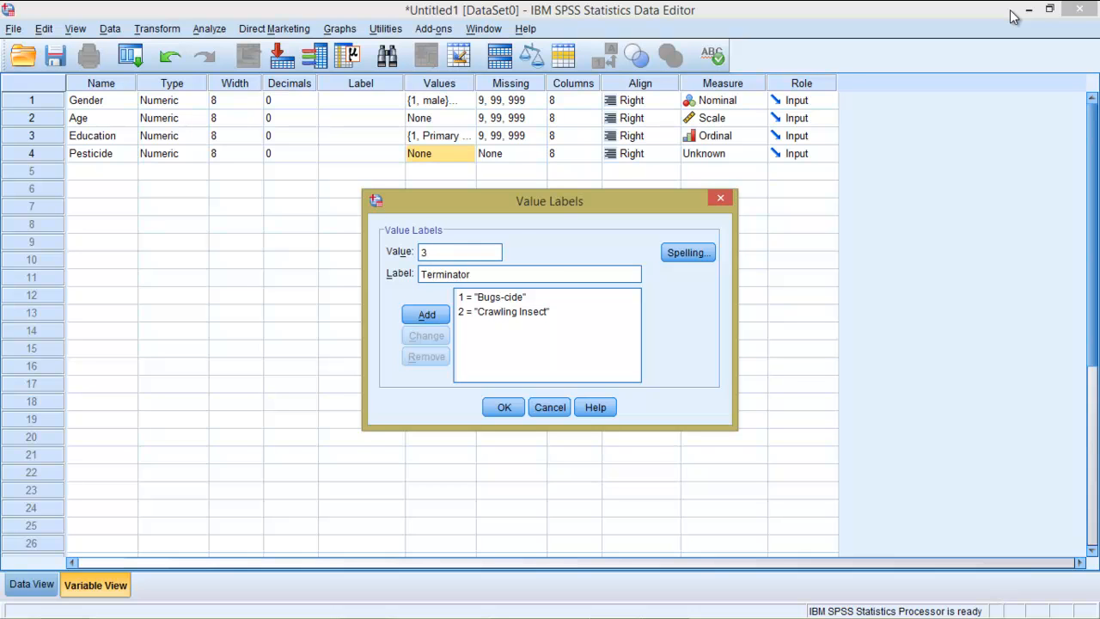
{"action": "key", "text": "Return"}
Step: Add a Pesticide value label defining 4 as "Vamonos Plage"
{"action": "type", "text": "4"}
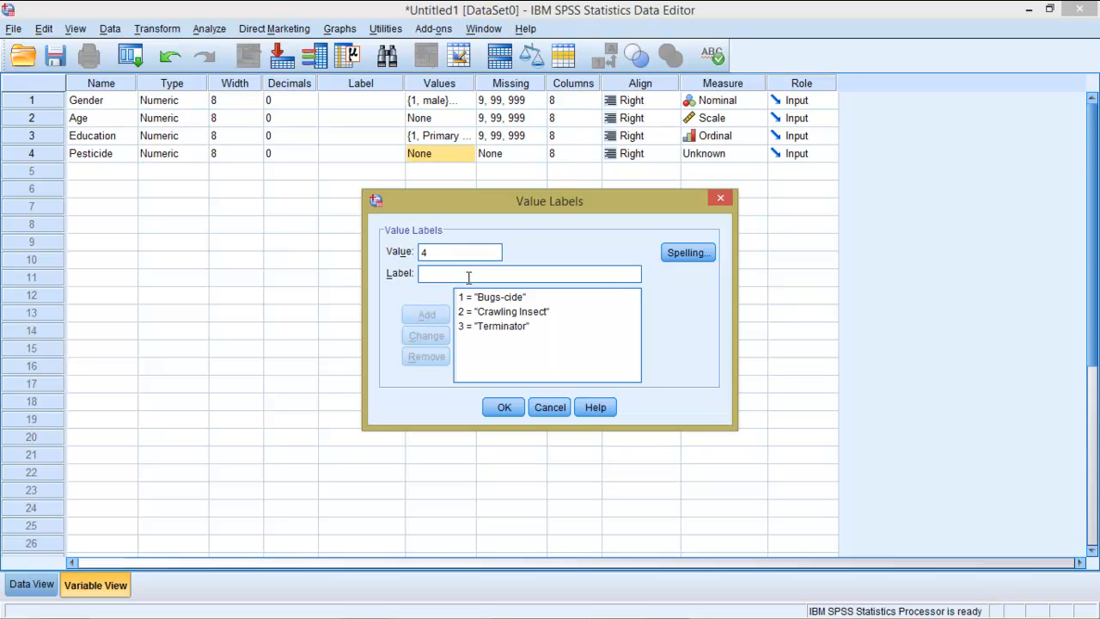
{"action": "type", "text": "Vamo"}
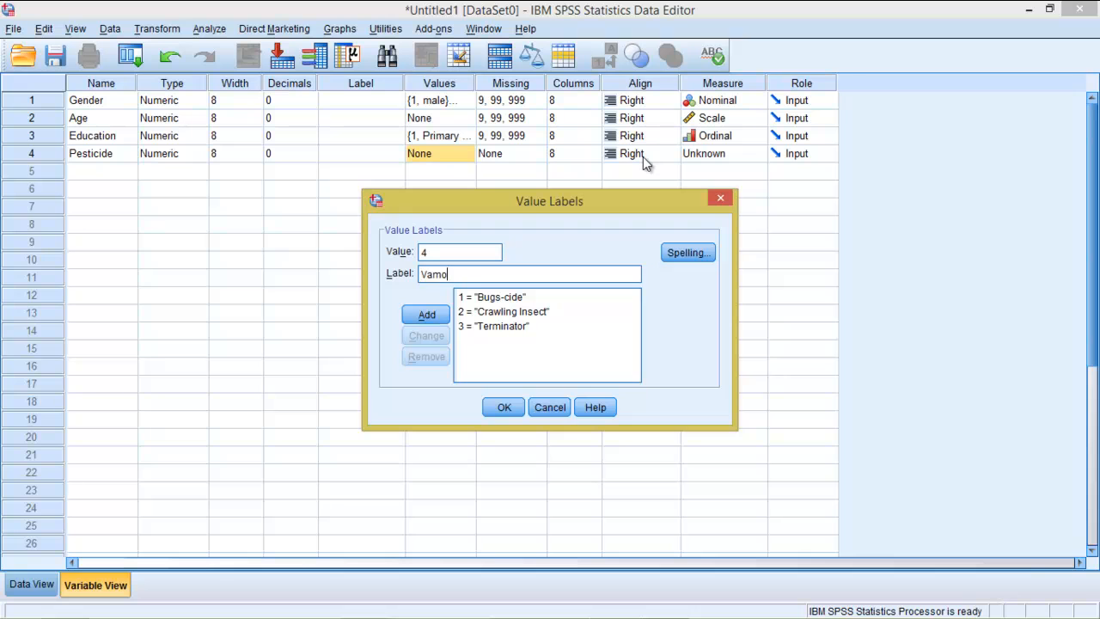
{"action": "type", "text": "nos Plague"}
{"action": "key", "text": "Return"}
Step: Add a Pesticide value label defining 5 as "Dead on Arrival" and apply the value labels
{"action": "type", "text": "5"}
{"action": "left_click", "coordinate": [464, 273]}
{"action": "type", "text": "Dead"}
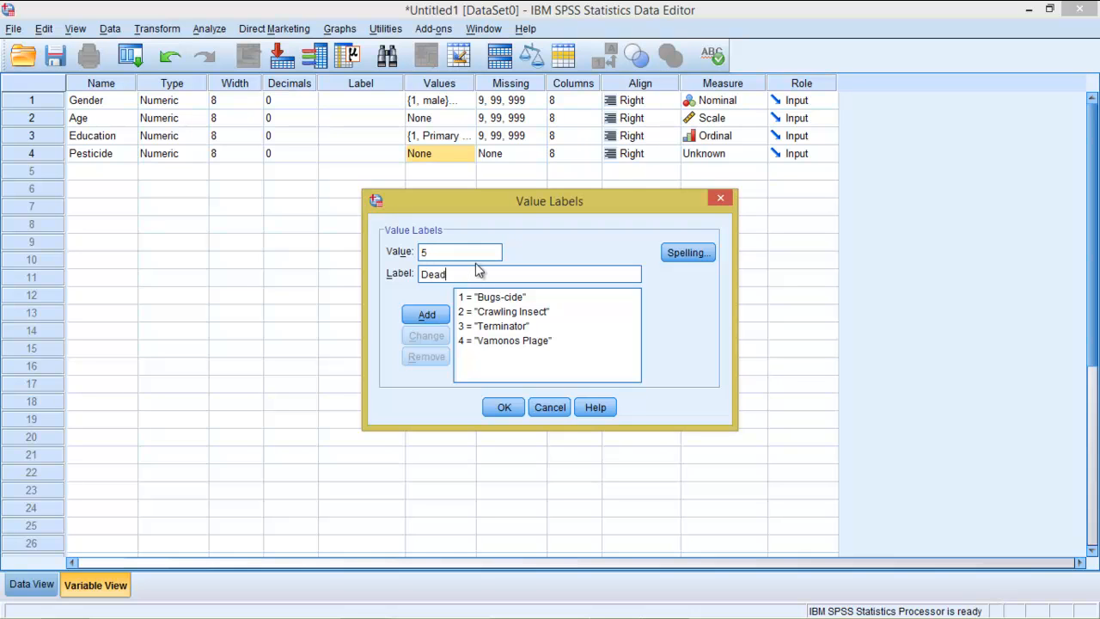
{"action": "type", "text": " on Arrival"}
{"action": "key", "text": "Return"}
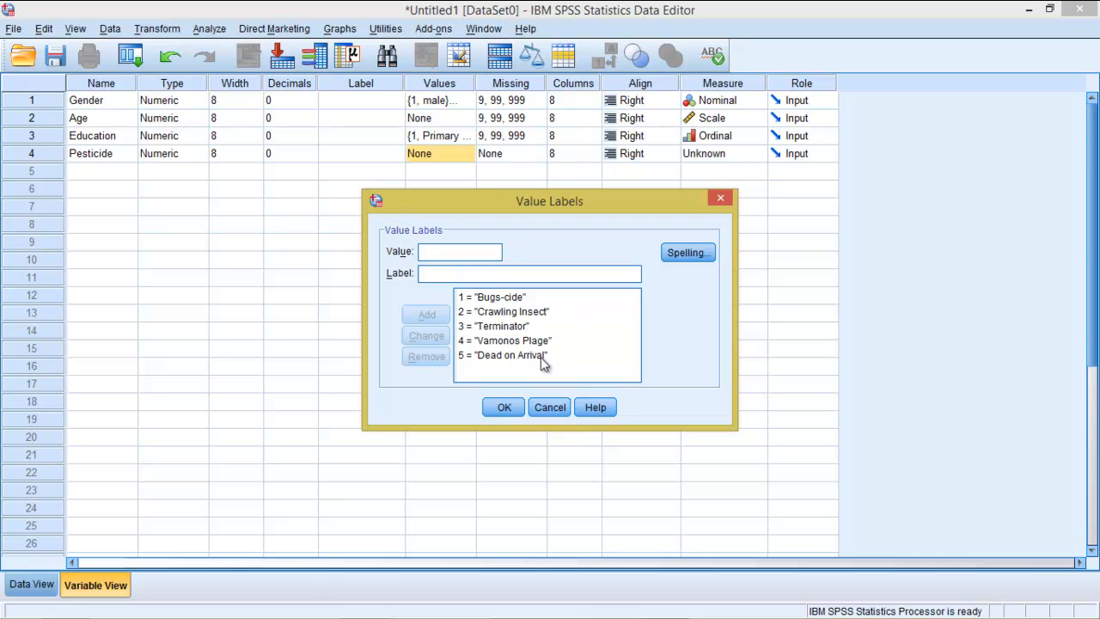
{"action": "left_click", "coordinate": [504, 407]}
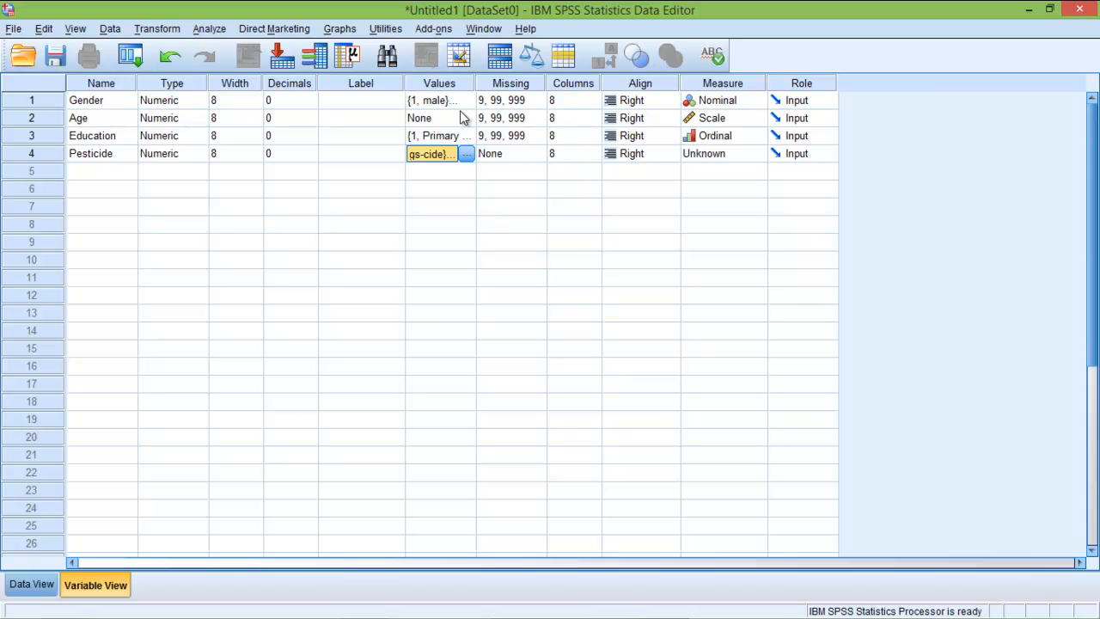
Step: Set Pesticide's measurement level to Ordinal and copy Education's missing values 9, 99, 999 to it
{"action": "left_click", "coordinate": [717, 157]}
{"action": "left_click", "coordinate": [719, 184]}
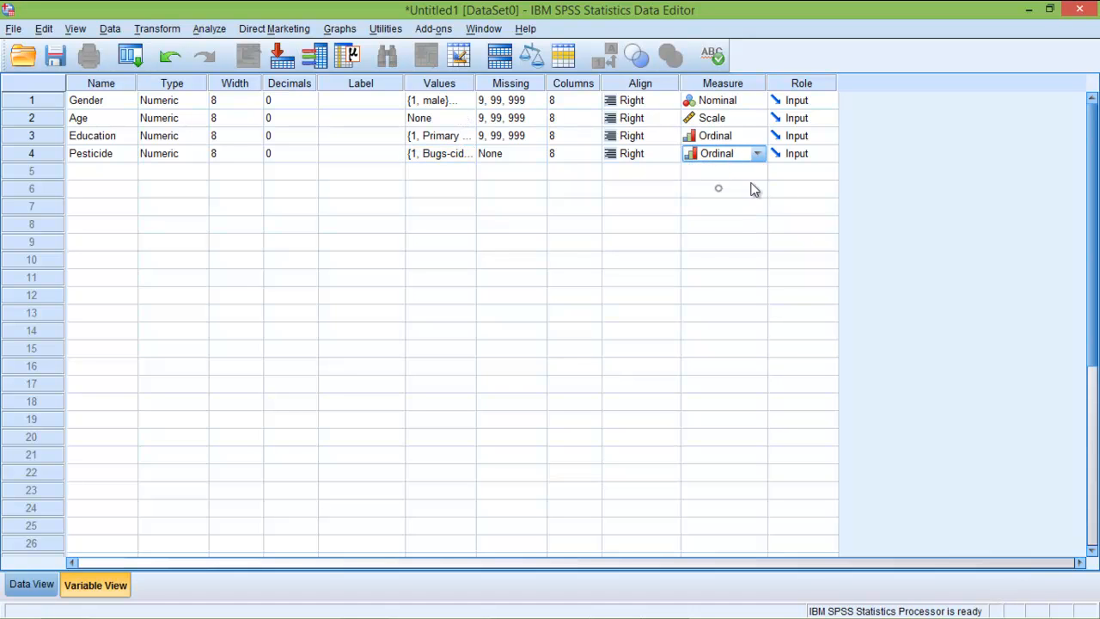
{"action": "left_click", "coordinate": [505, 137]}
{"action": "key", "text": "ctrl"}
{"action": "left_click", "coordinate": [500, 156]}
{"action": "type", "text": "9, 99, 999"}
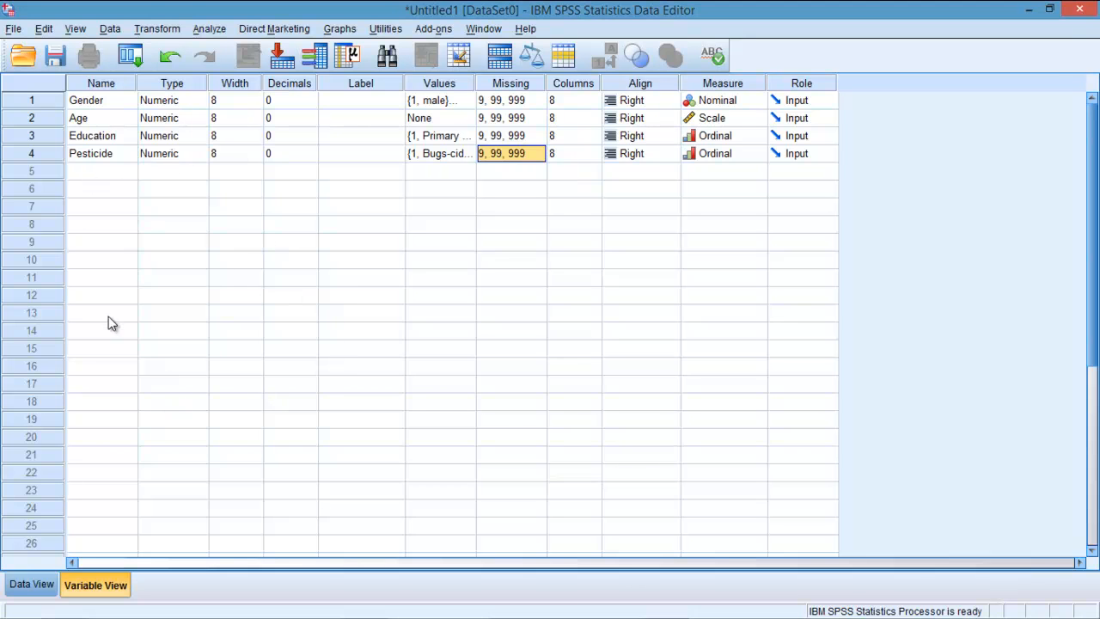
Step: Enter the Gender values 1, 1 and 2 for the first three cases in the data sheet
{"action": "left_click", "coordinate": [31, 584]}
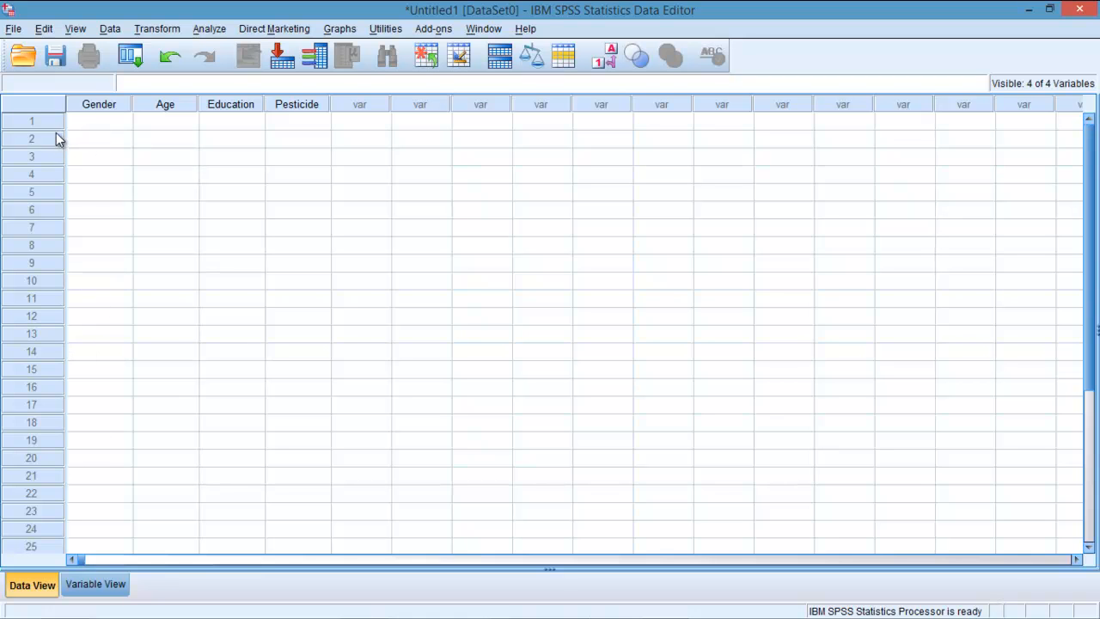
{"action": "left_click", "coordinate": [99, 126]}
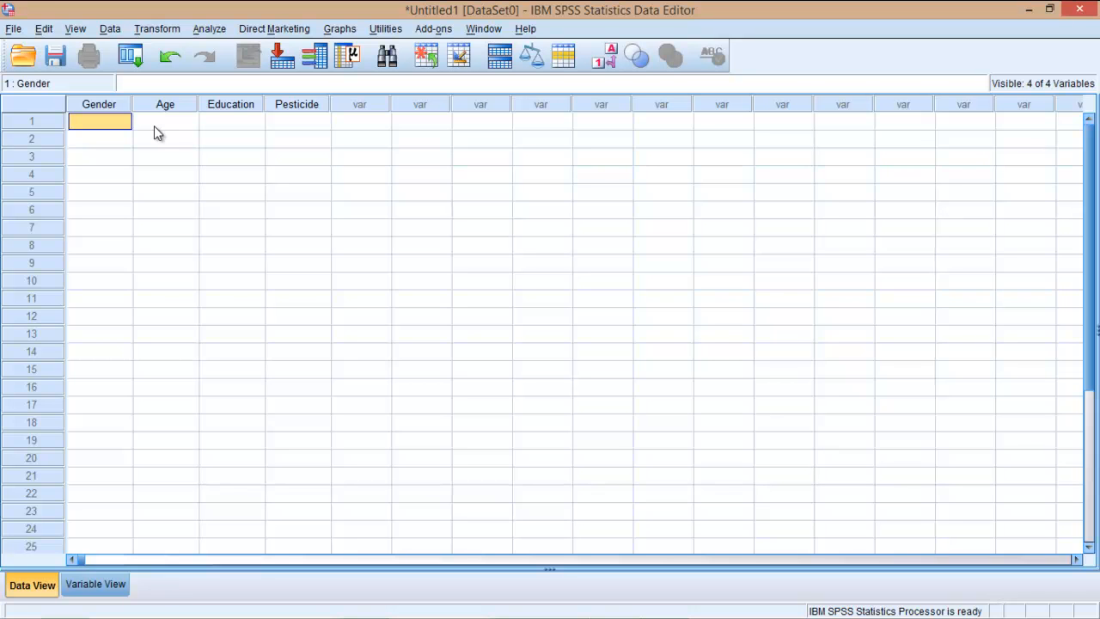
{"action": "type", "text": "1"}
{"action": "key", "text": "Return"}
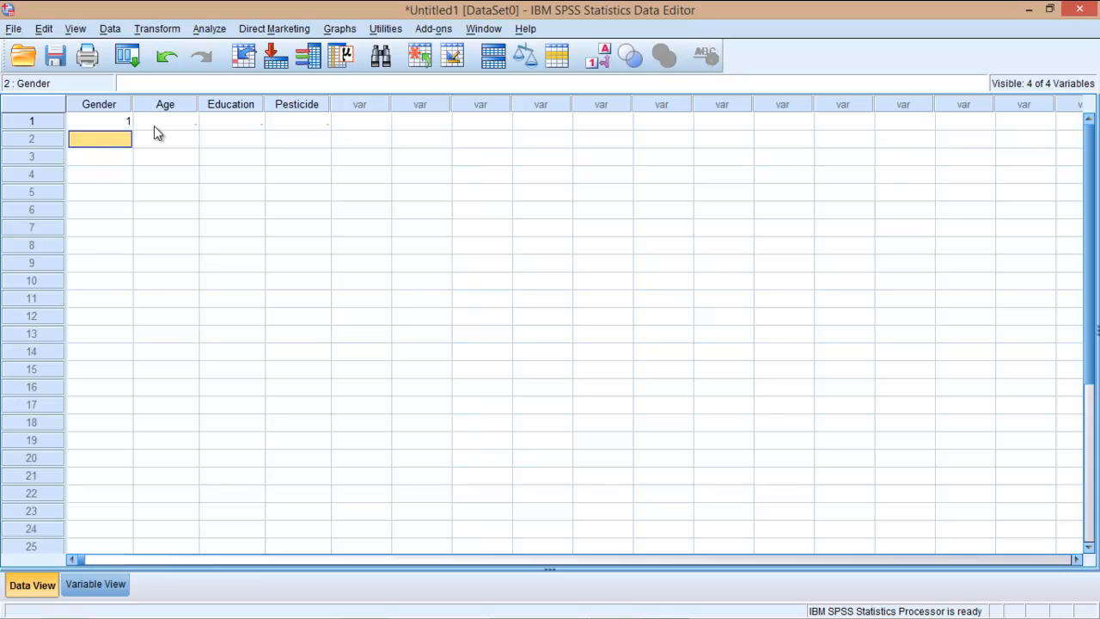
{"action": "type", "text": "1"}
{"action": "key", "text": "Return"}
{"action": "type", "text": "2"}
{"action": "key", "text": "Return"}
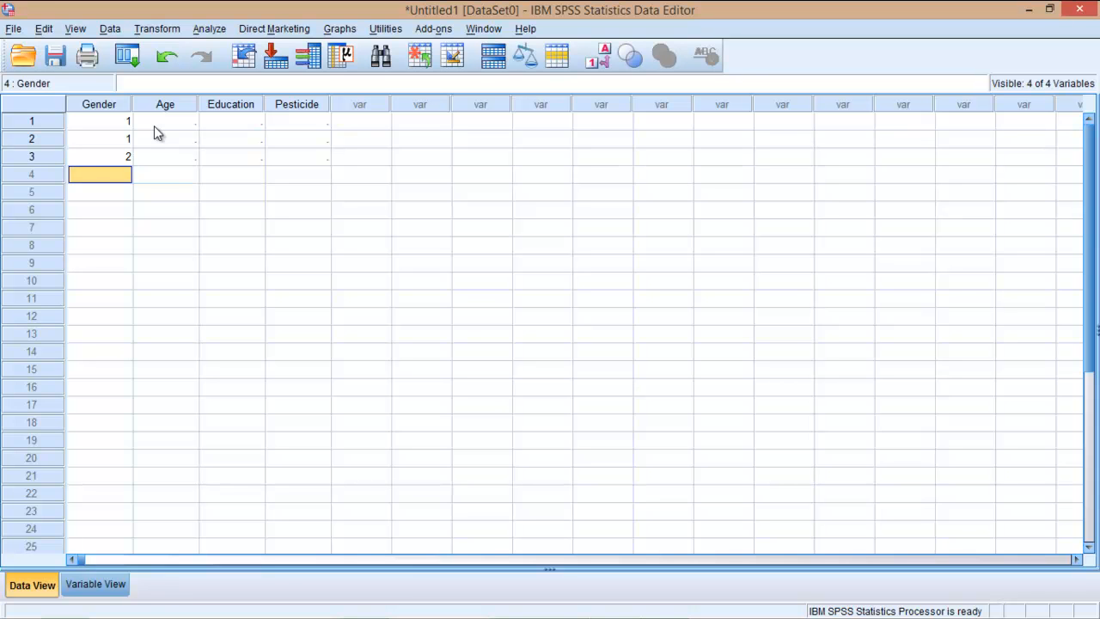
{"action": "key", "text": "Up"}
{"action": "key", "text": "Up"}
{"action": "key", "text": "Up"}
{"action": "key", "text": "Right"}
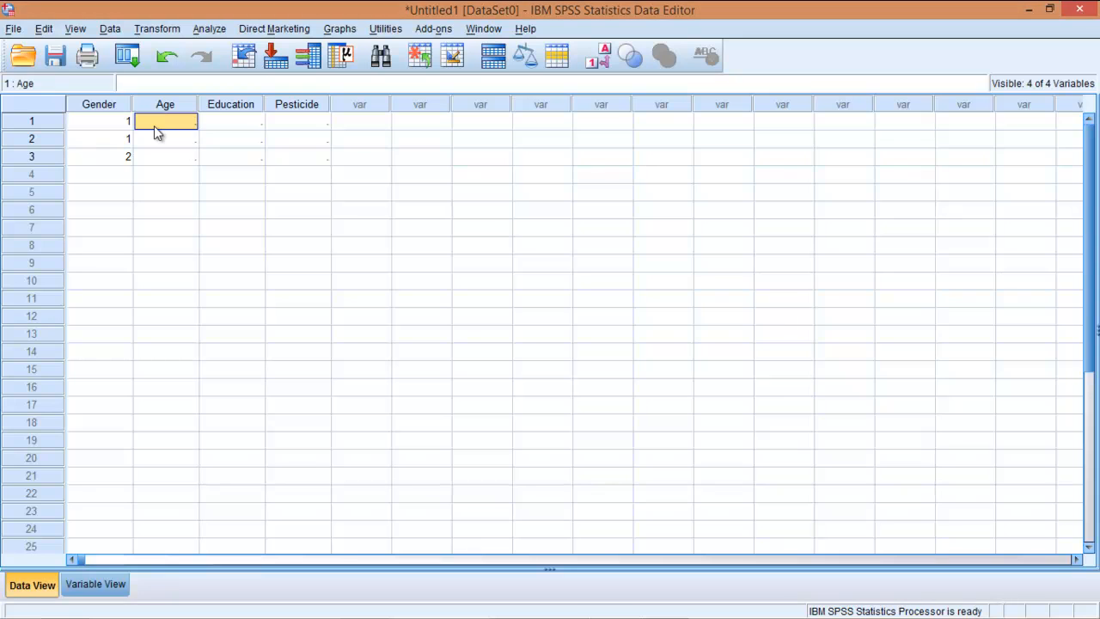
{"action": "key", "text": "Right"}
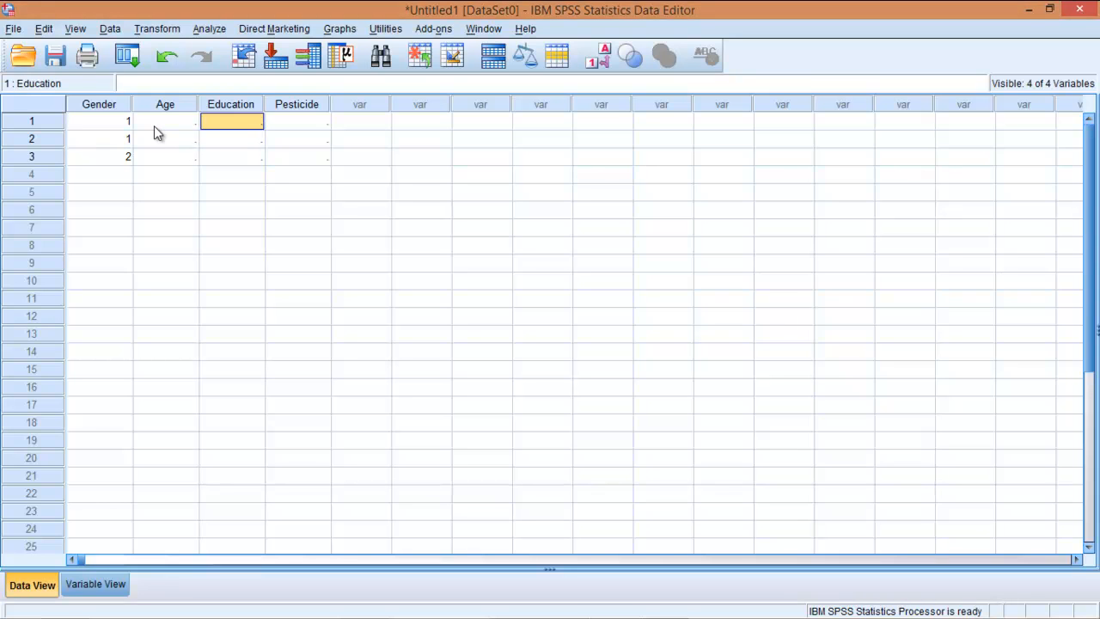
{"action": "key", "text": "Right"}
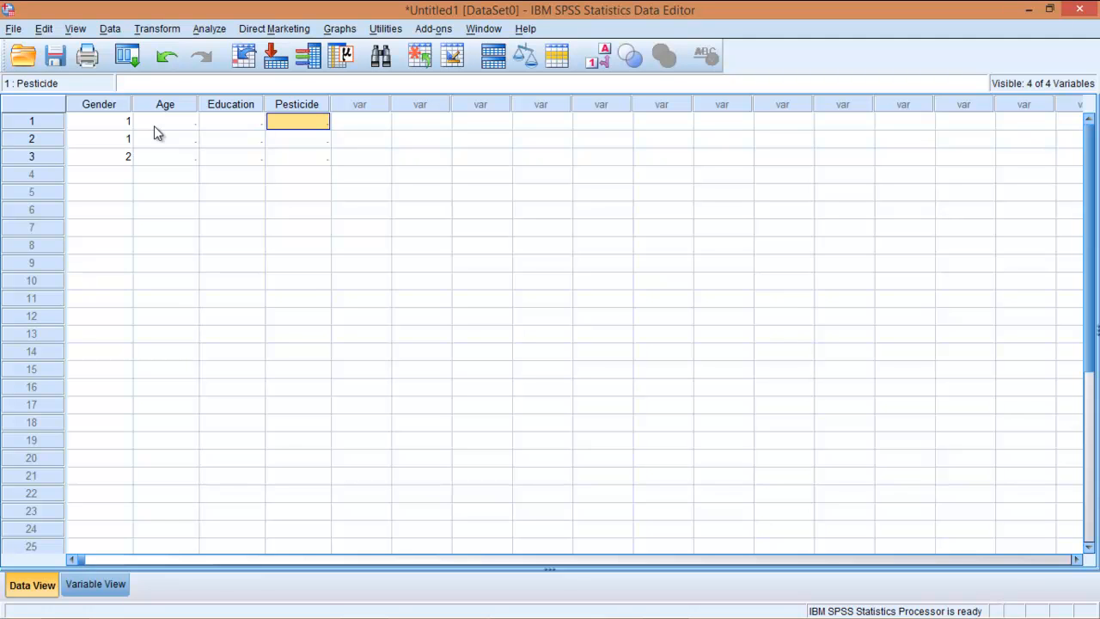
{"action": "key", "text": "Left"}
{"action": "key", "text": "Left"}
{"action": "key", "text": "Left"}
{"action": "key", "text": "Down"}
{"action": "key", "text": "Down"}
{"action": "key", "text": "Down"}
{"action": "key", "text": "Down"}
{"action": "key", "text": "Up"}
{"action": "key", "text": "Up"}
{"action": "key", "text": "Up"}
{"action": "key", "text": "Down"}
{"action": "key", "text": "Down"}
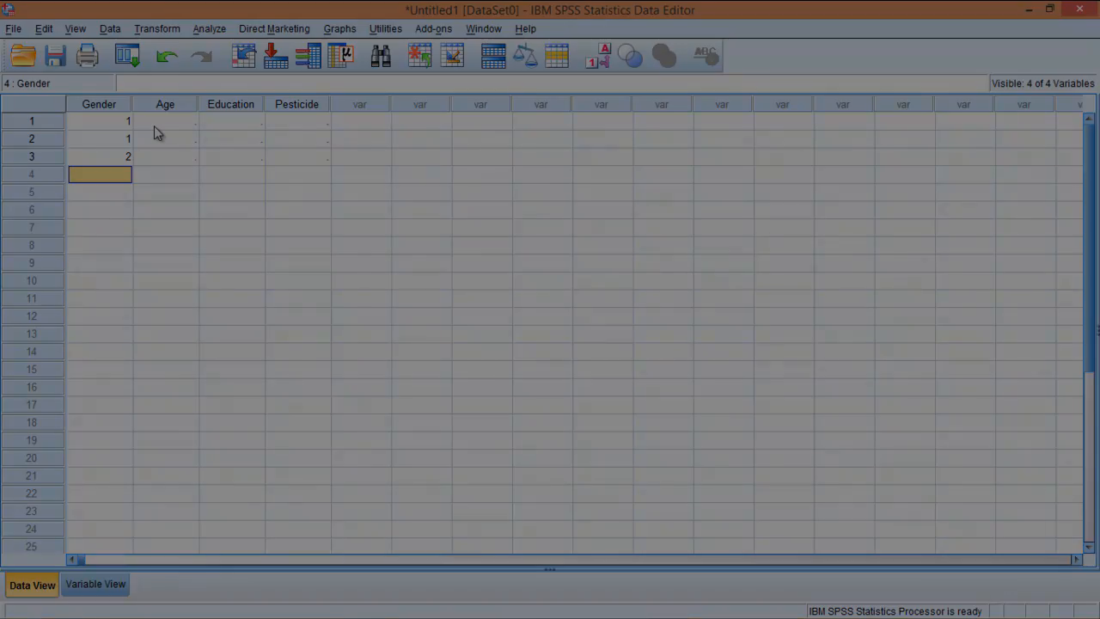